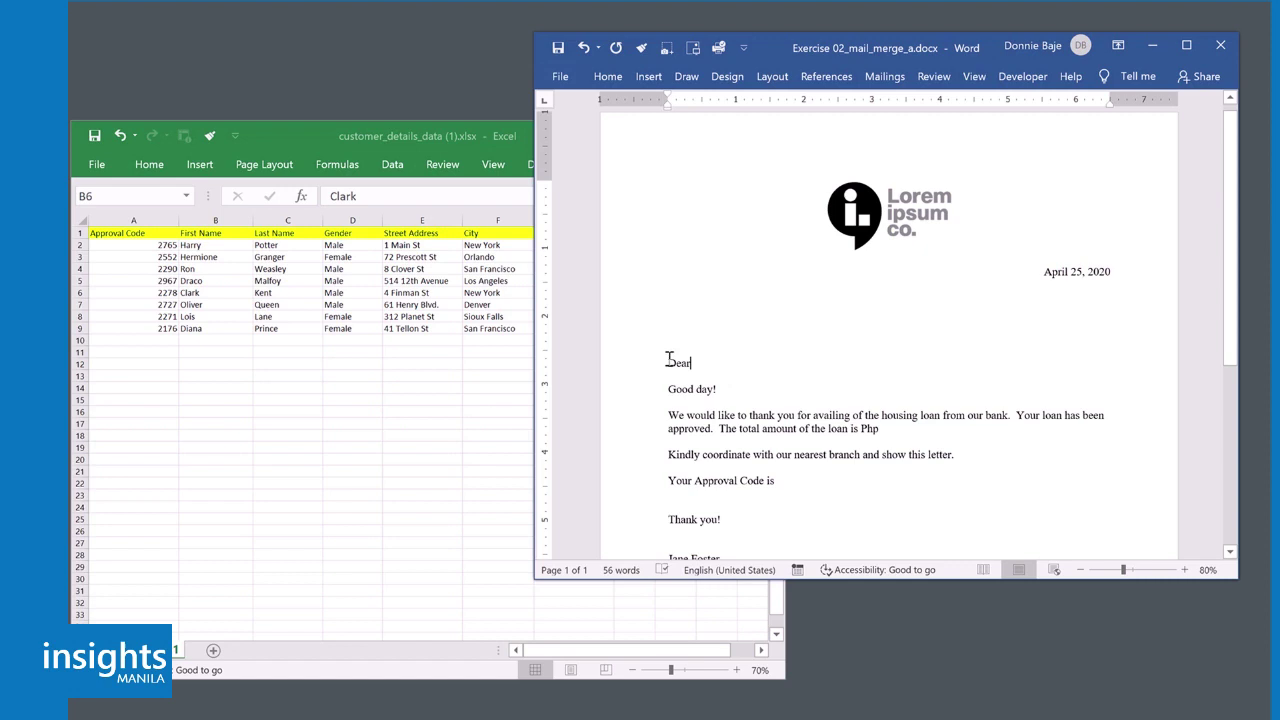
Step: Review the customer workbook in Excel, selecting rows 2–3 and the first names in B2:B5
{"action": "left_click", "coordinate": [455, 310]}
{"action": "left_click", "coordinate": [825, 363]}
{"action": "left_click", "coordinate": [103, 257]}
{"action": "left_click", "coordinate": [78, 249]}
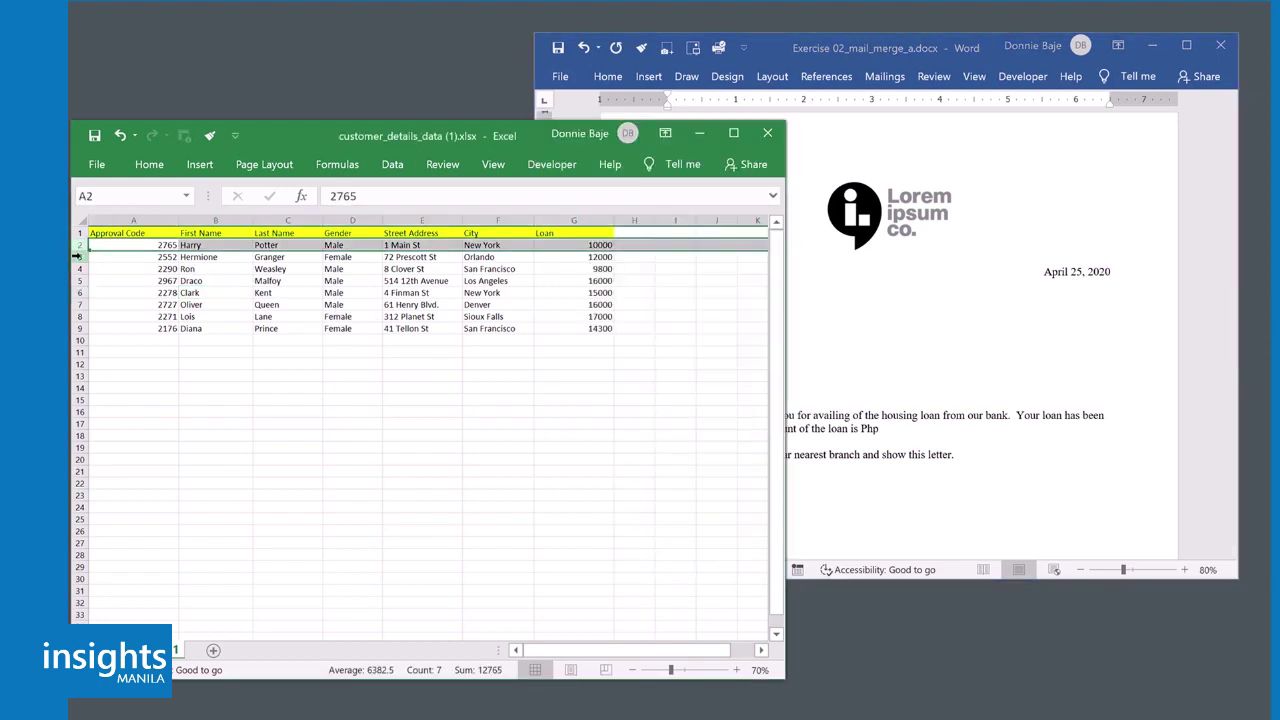
{"action": "left_click", "coordinate": [76, 257]}
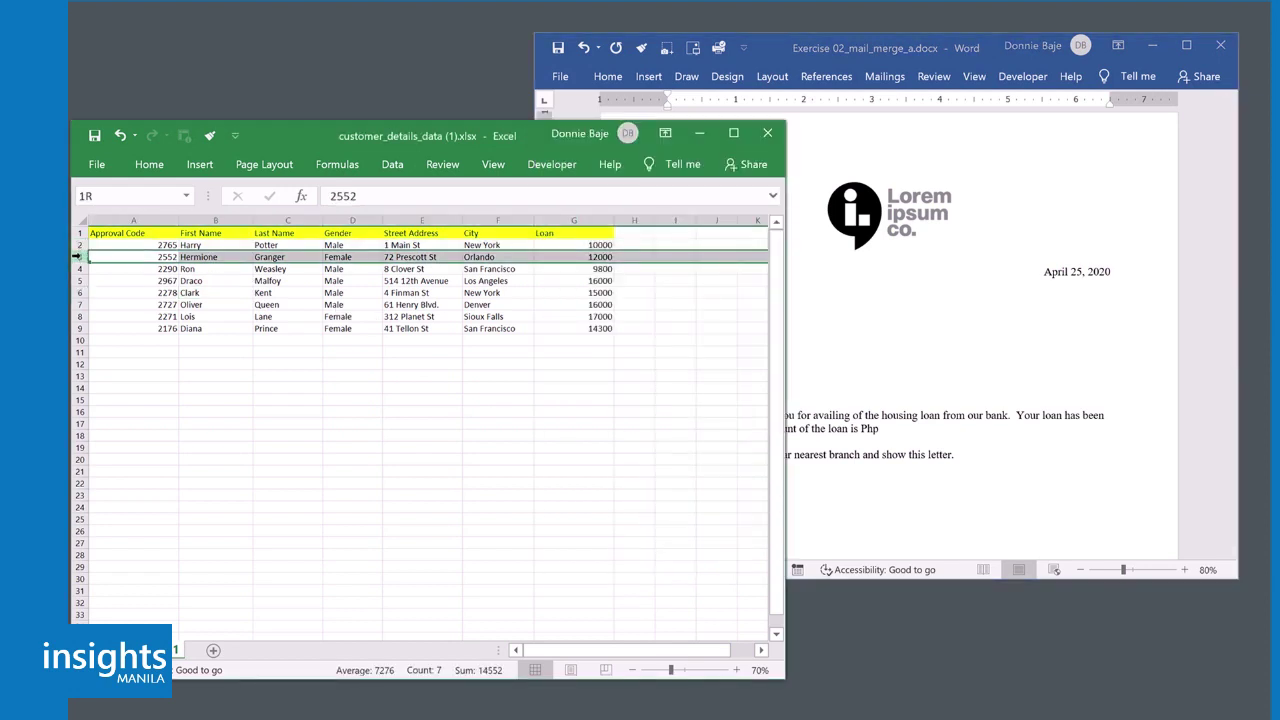
{"action": "left_click", "coordinate": [268, 293]}
{"action": "left_click_drag", "start_coordinate": [199, 248], "coordinate": [200, 327]}
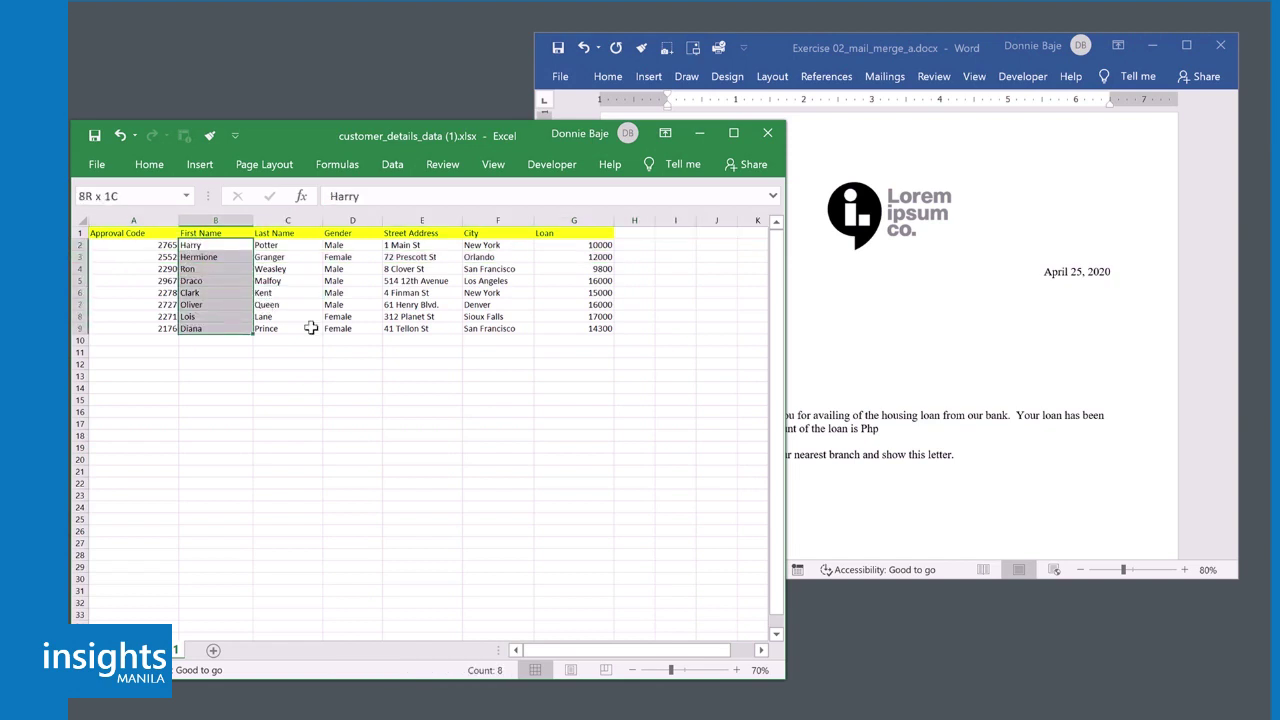
Step: Scroll the Word loan letter down to the company footer and back up to the greeting
{"action": "left_click", "coordinate": [1010, 516]}
{"action": "scroll", "coordinate": [1010, 516], "scroll_direction": "down", "scroll_amount": 6}
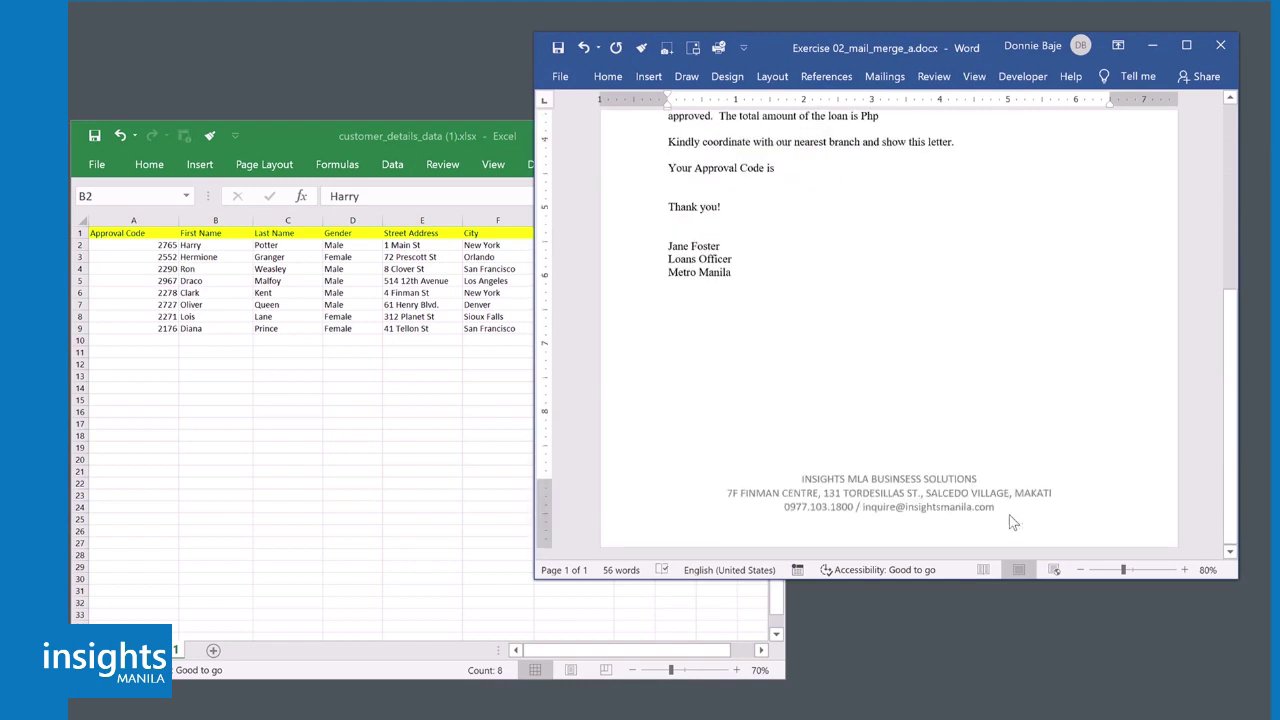
{"action": "scroll", "coordinate": [1012, 516], "scroll_direction": "up", "scroll_amount": 6}
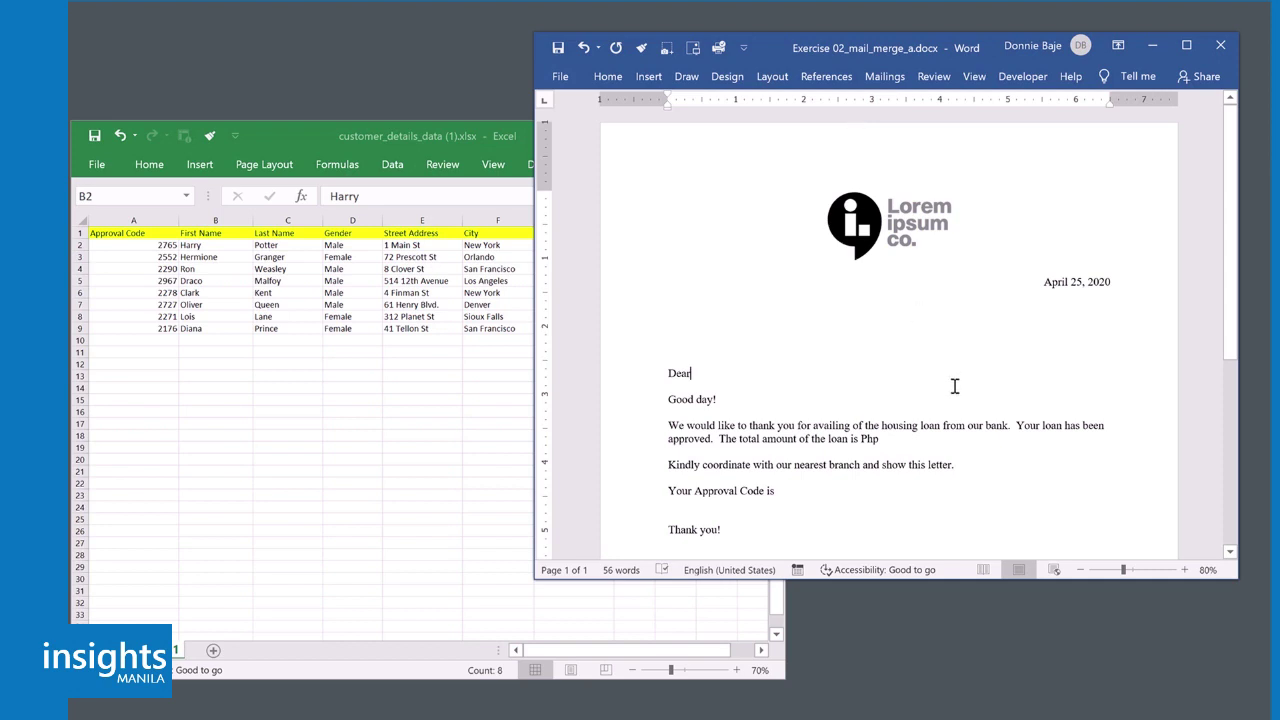
{"action": "scroll", "coordinate": [955, 386], "scroll_direction": "down", "scroll_amount": 3}
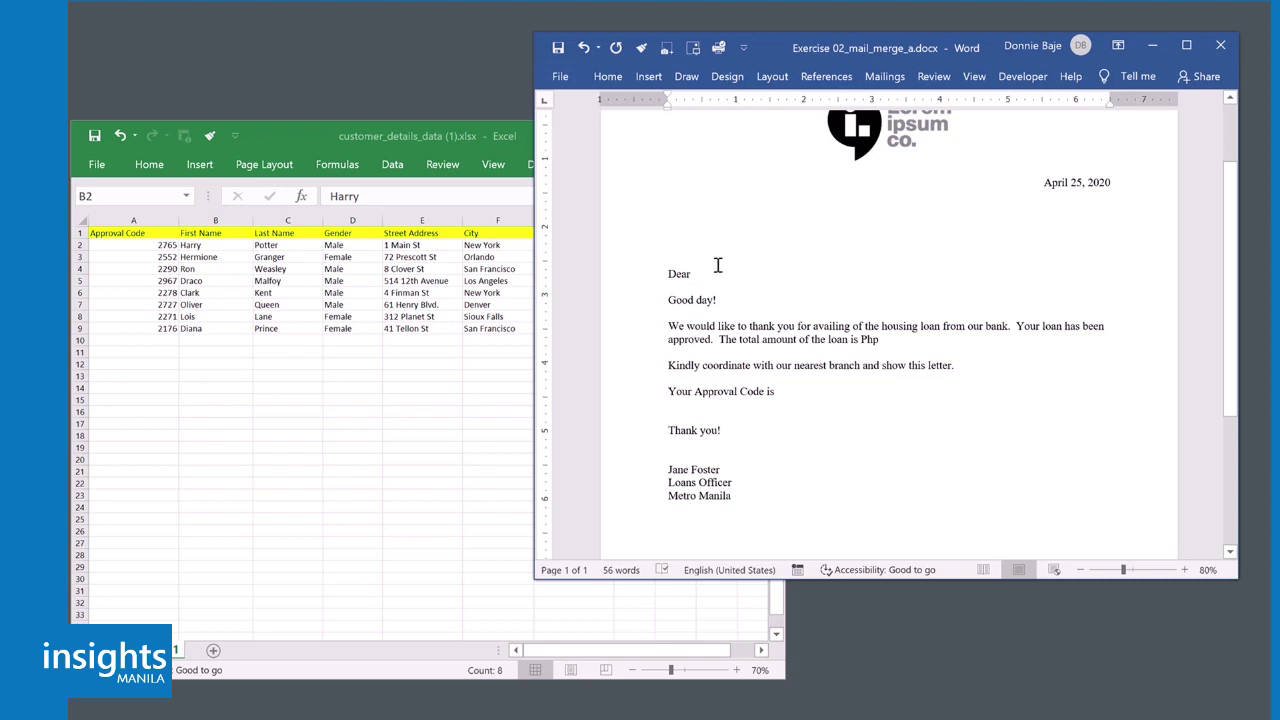
Step: Select each customer column from Approval Code through Loan, then the 9800 loan in G4
{"action": "left_click", "coordinate": [484, 300]}
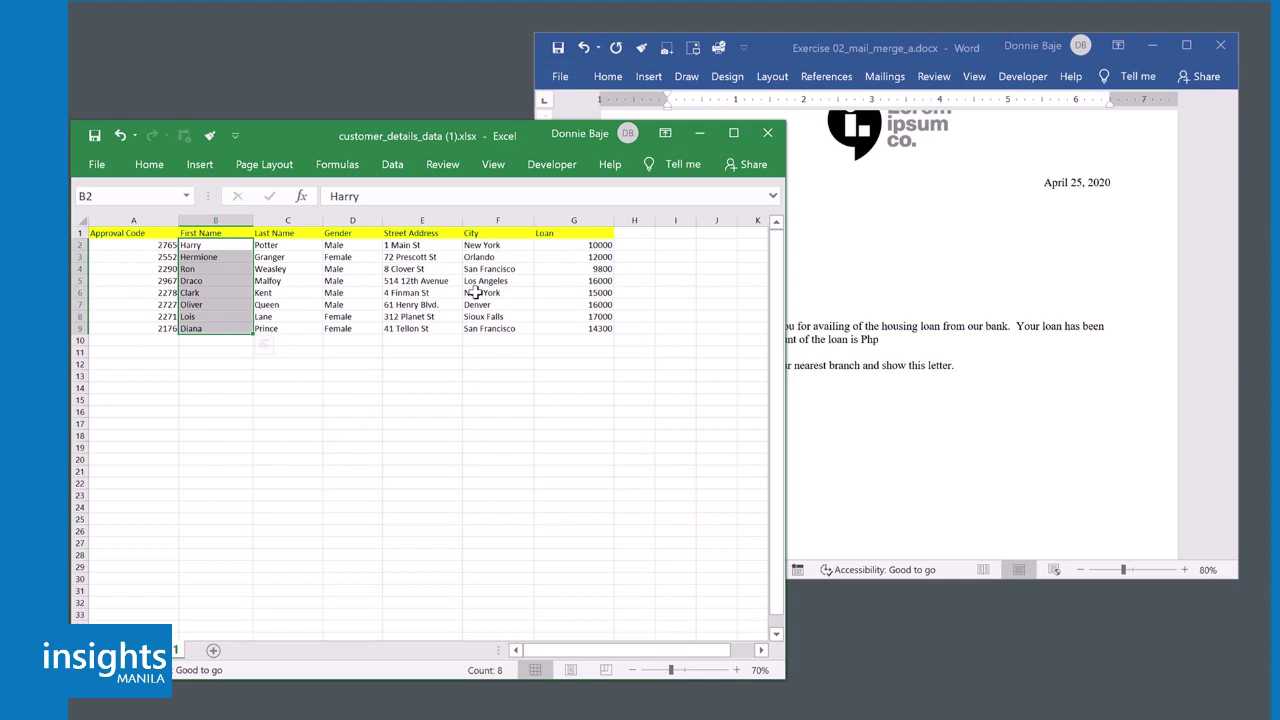
{"action": "left_click", "coordinate": [137, 218]}
{"action": "left_click", "coordinate": [218, 218]}
{"action": "left_click", "coordinate": [279, 218]}
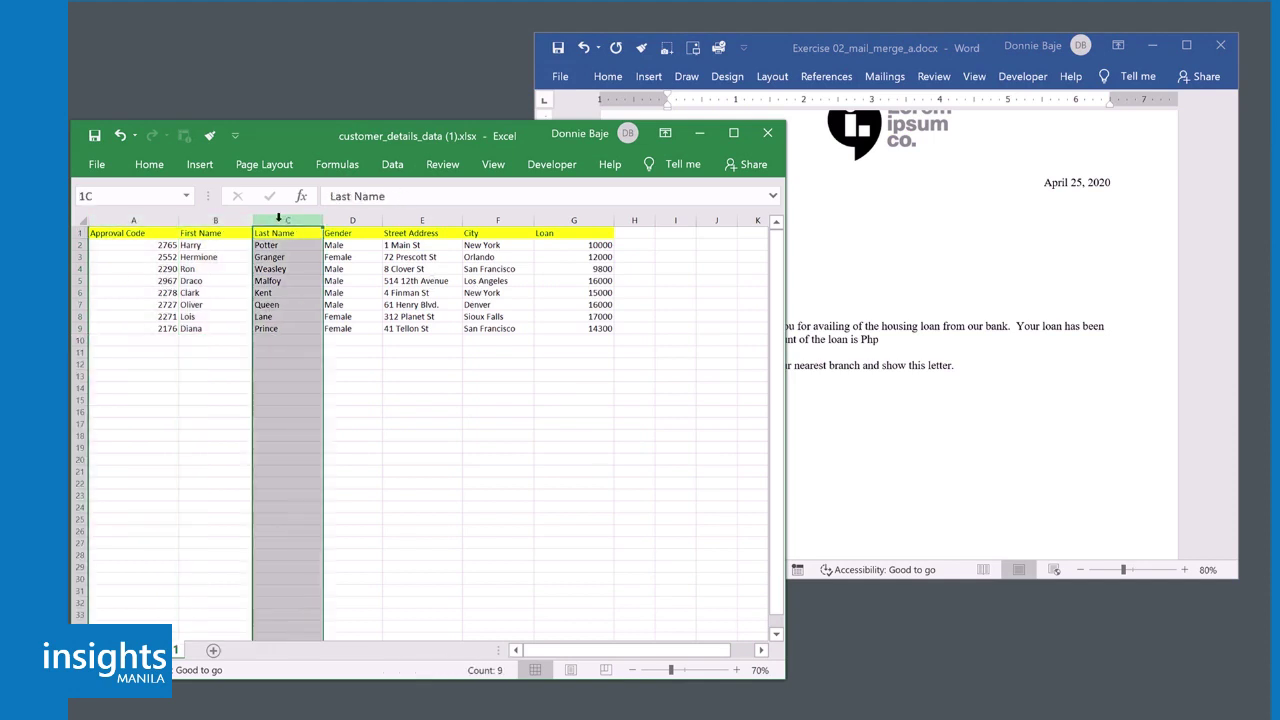
{"action": "left_click", "coordinate": [352, 218]}
{"action": "left_click", "coordinate": [436, 219]}
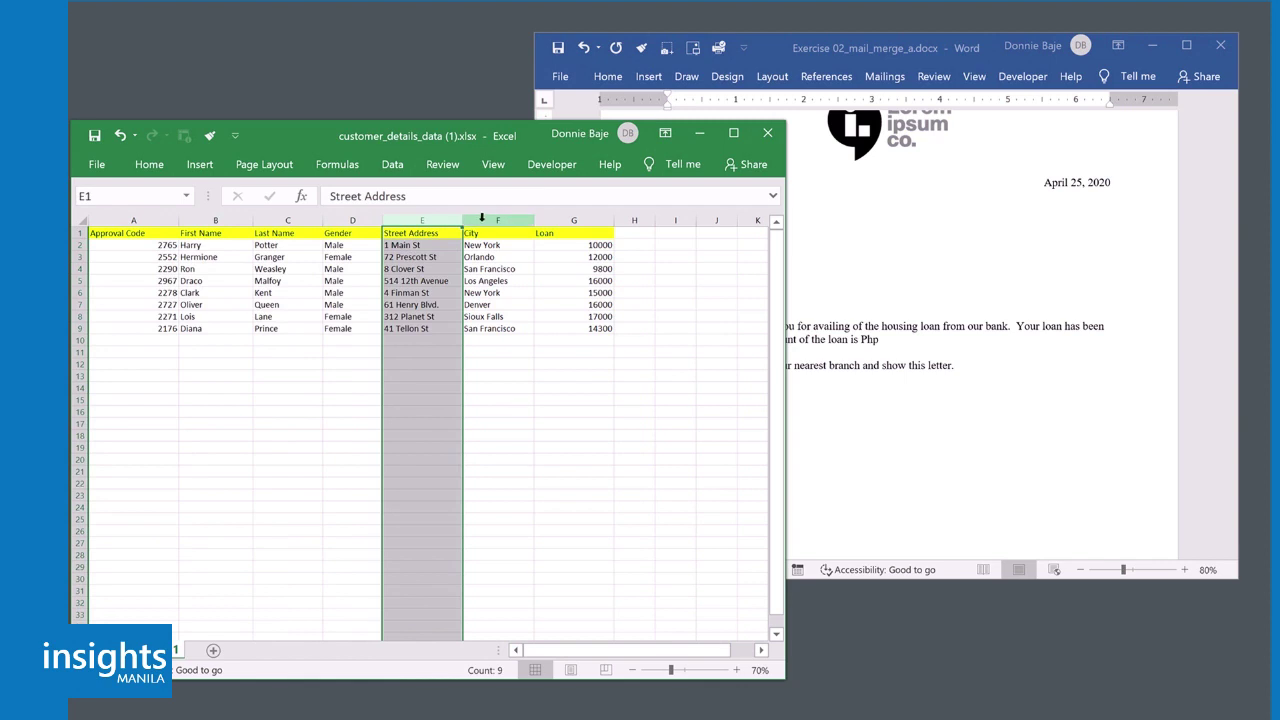
{"action": "left_click", "coordinate": [482, 218]}
{"action": "left_click", "coordinate": [575, 219]}
{"action": "left_click", "coordinate": [560, 268]}
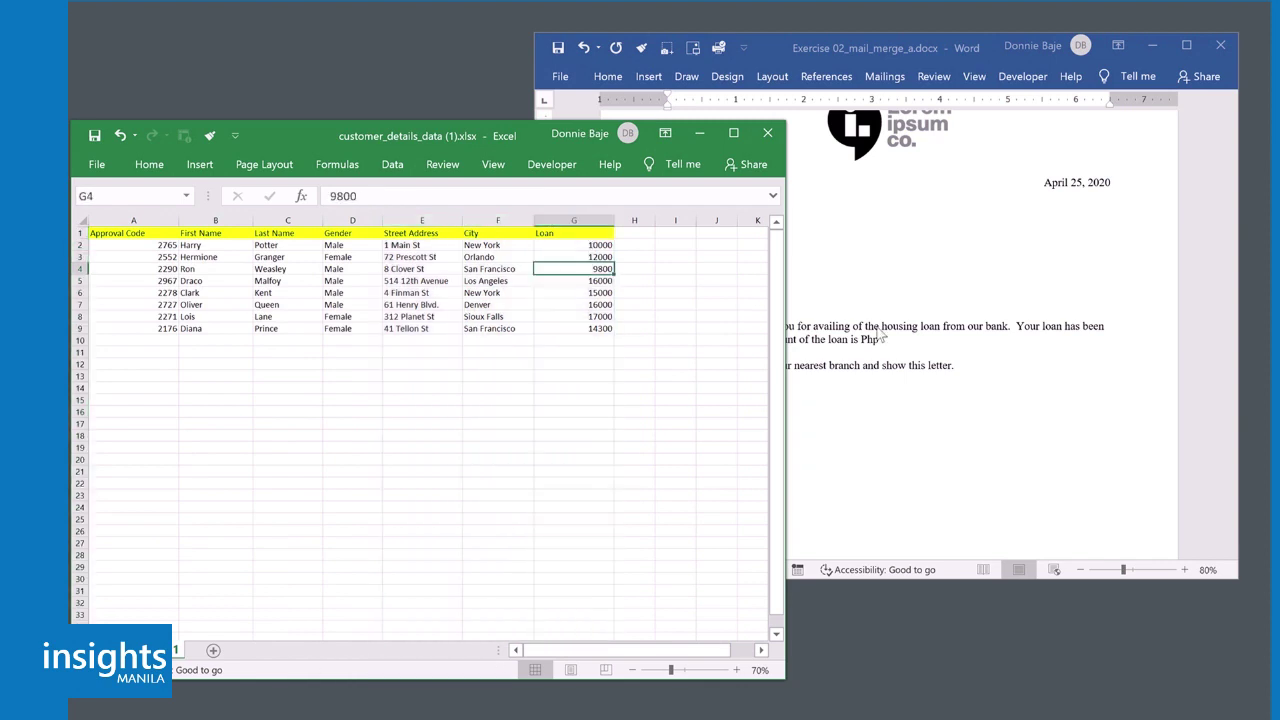
Step: Close the Excel customer workbook so only the Word letter remains
{"action": "left_click", "coordinate": [880, 337]}
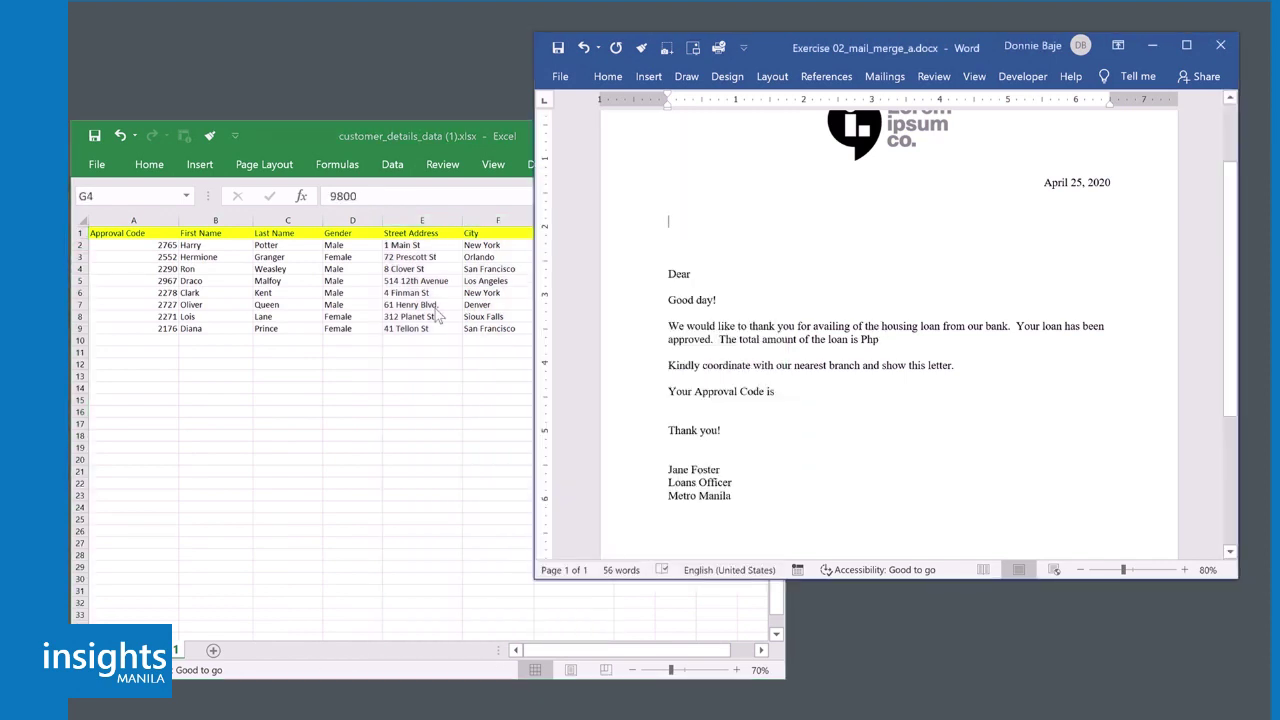
{"action": "key", "text": "alt+Tab"}
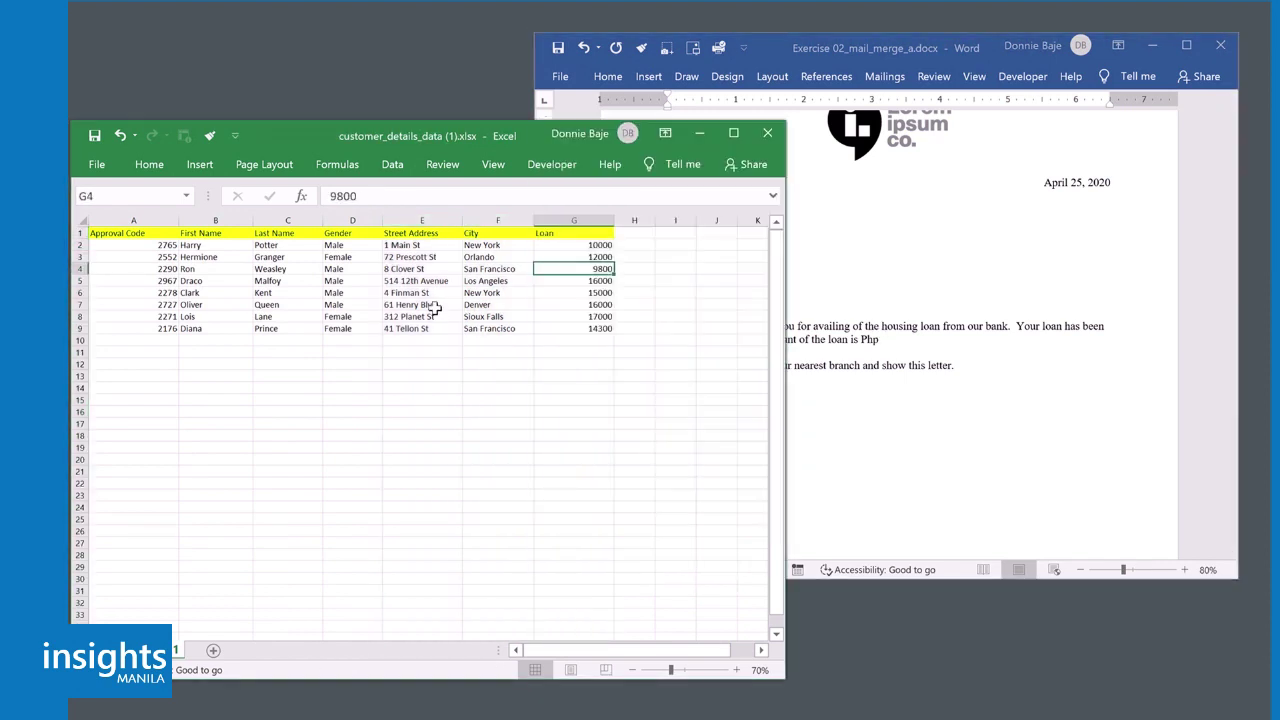
{"action": "left_click", "coordinate": [767, 134]}
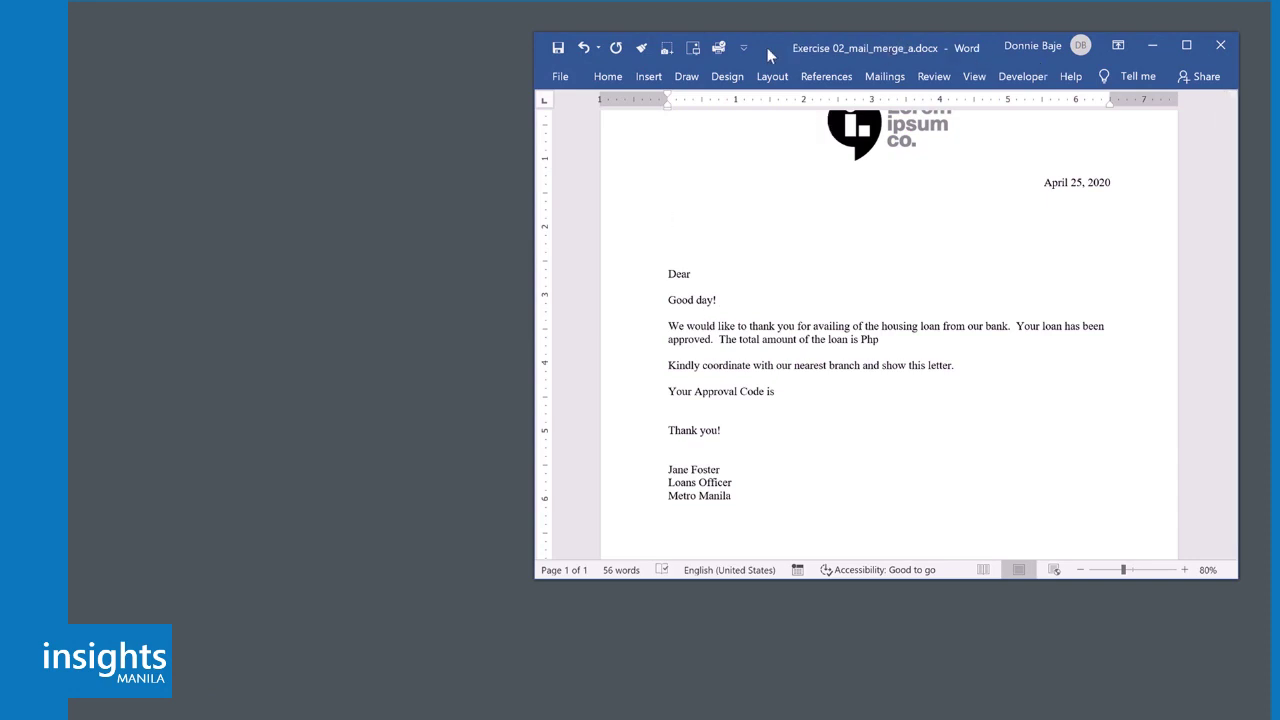
Step: Move and enlarge the Word window, pin the Mailings ribbon, and show Start Mail Merge's document types
{"action": "left_click_drag", "start_coordinate": [733, 42], "coordinate": [470, 29]}
{"action": "left_click_drag", "start_coordinate": [974, 571], "coordinate": [1127, 658]}
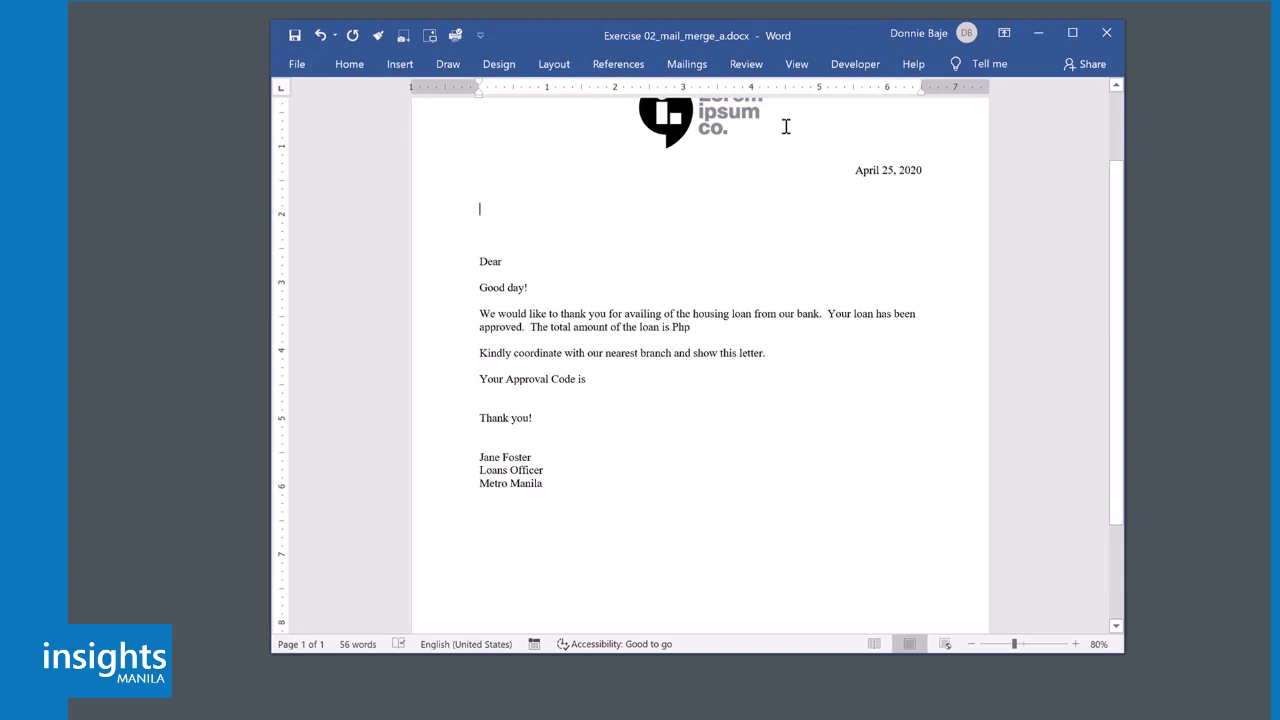
{"action": "left_click", "coordinate": [707, 68]}
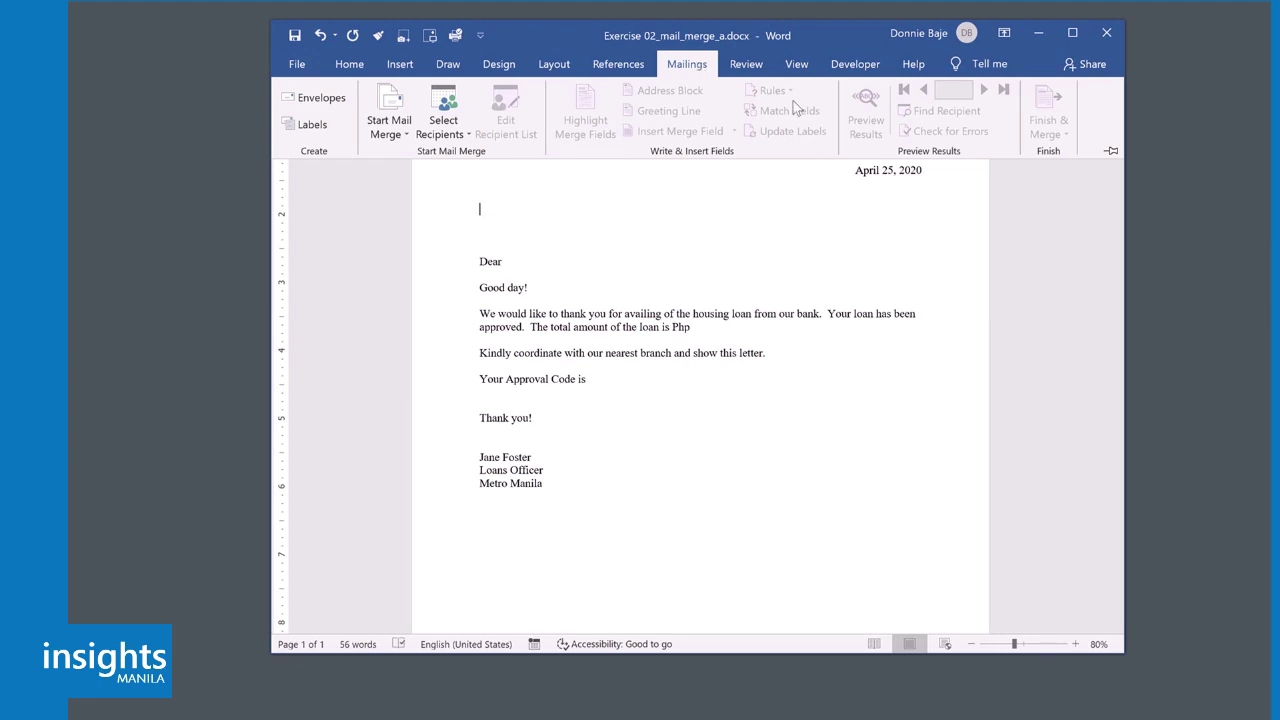
{"action": "left_click", "coordinate": [1111, 151]}
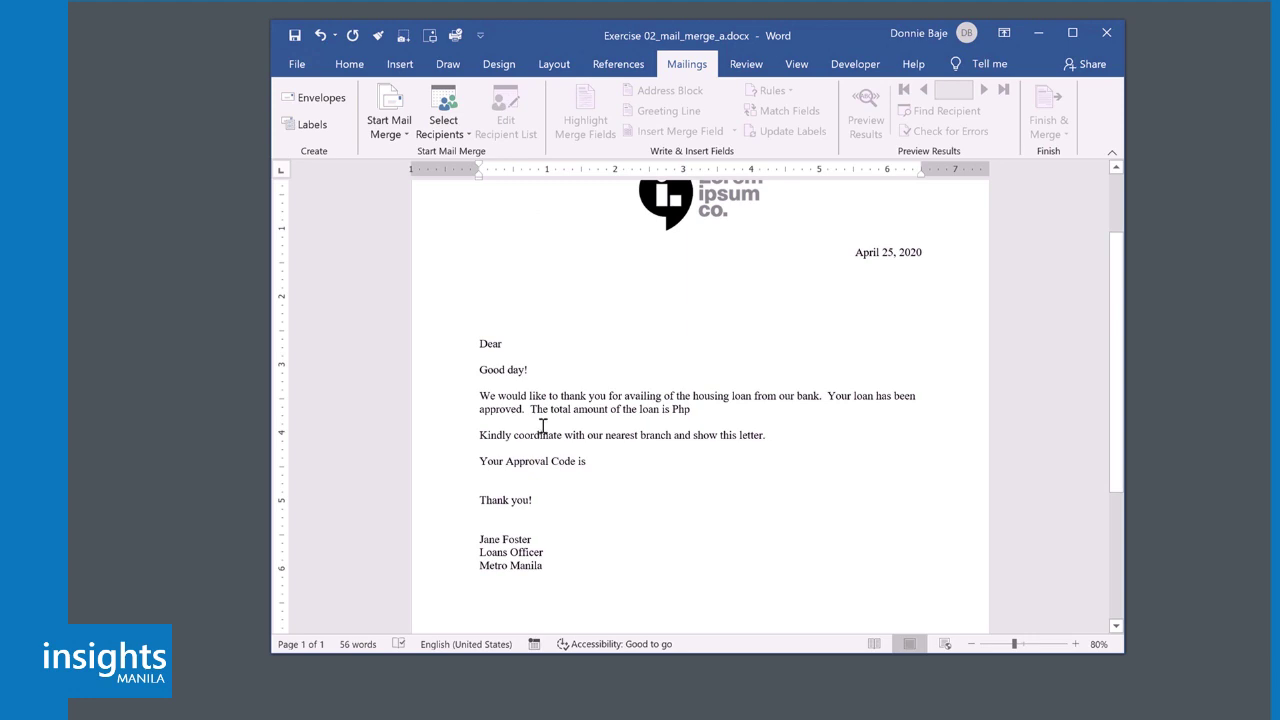
{"action": "left_click", "coordinate": [405, 136]}
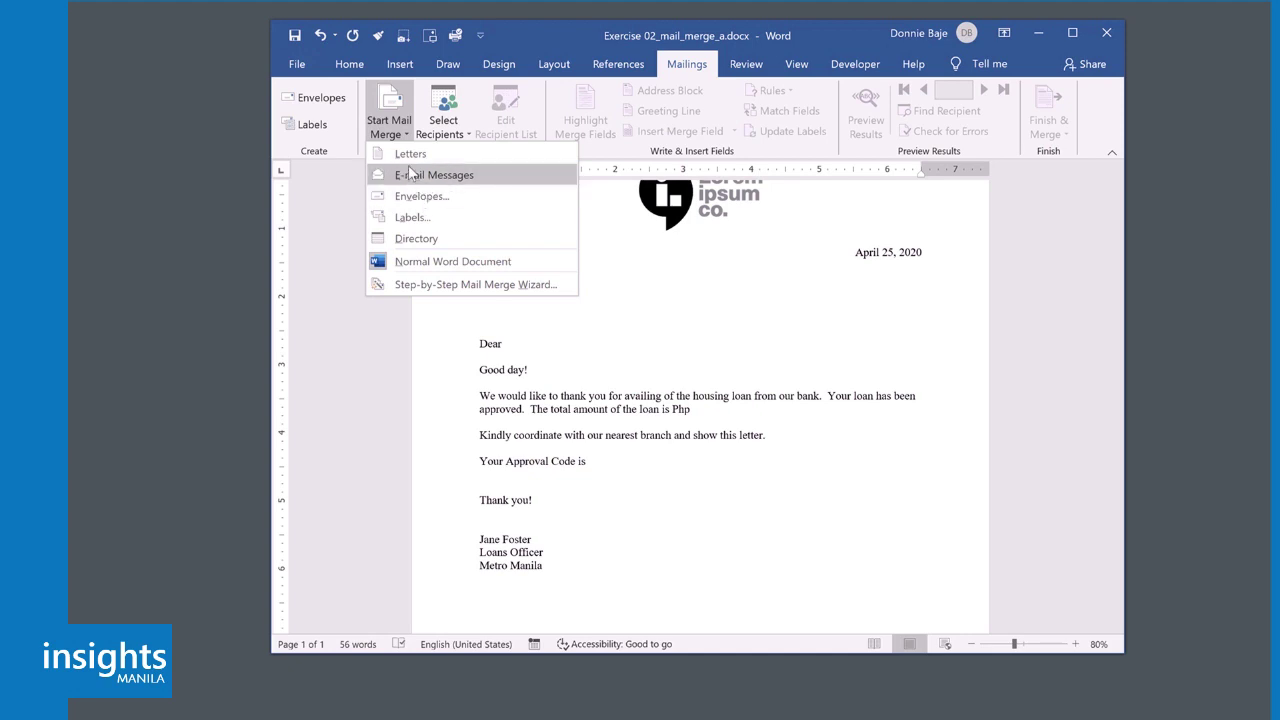
Step: Make a Letters merge using Sheet1$ of Downloads\customer_details_data (1).xlsx as the recipient list
{"action": "left_click", "coordinate": [591, 428]}
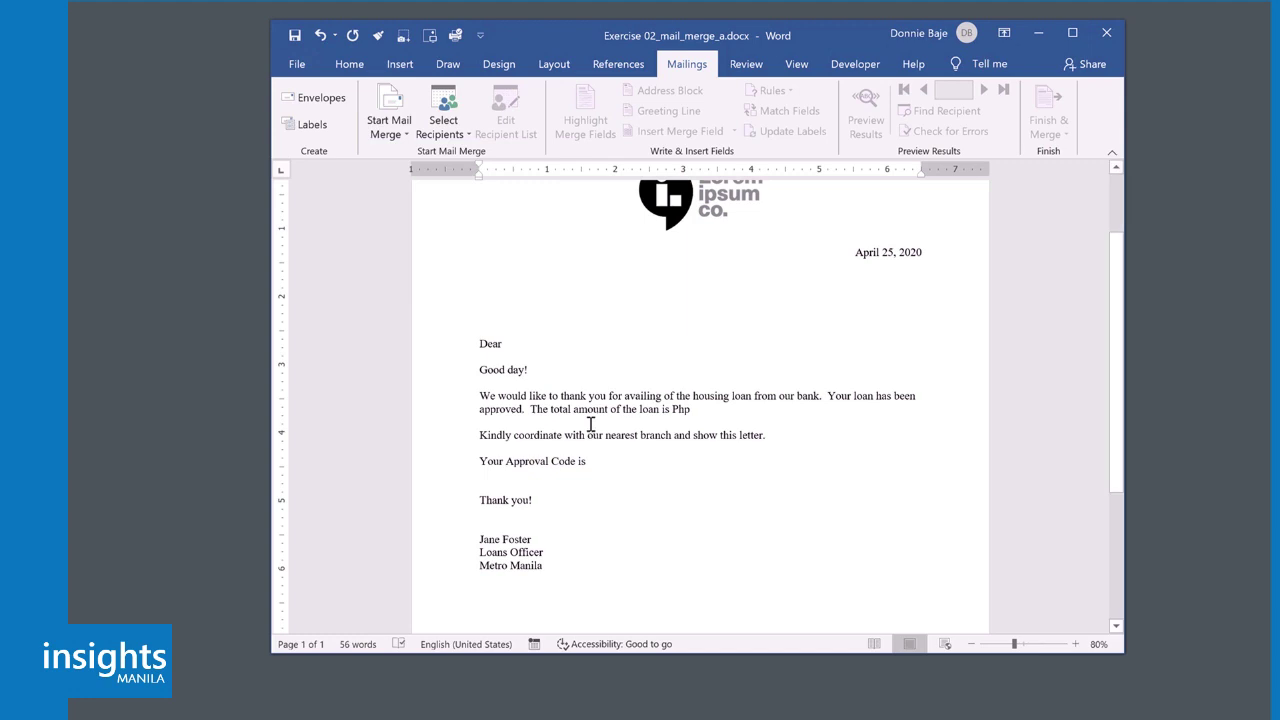
{"action": "left_click", "coordinate": [451, 140]}
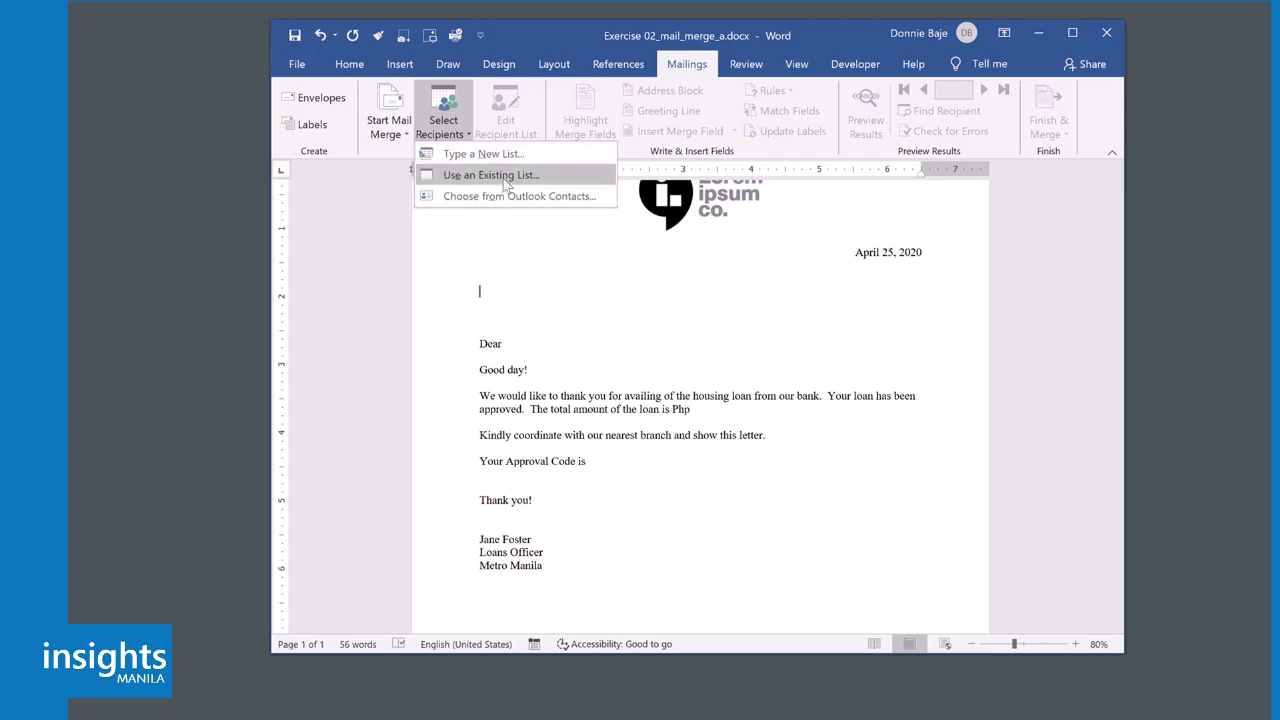
{"action": "left_click", "coordinate": [563, 177]}
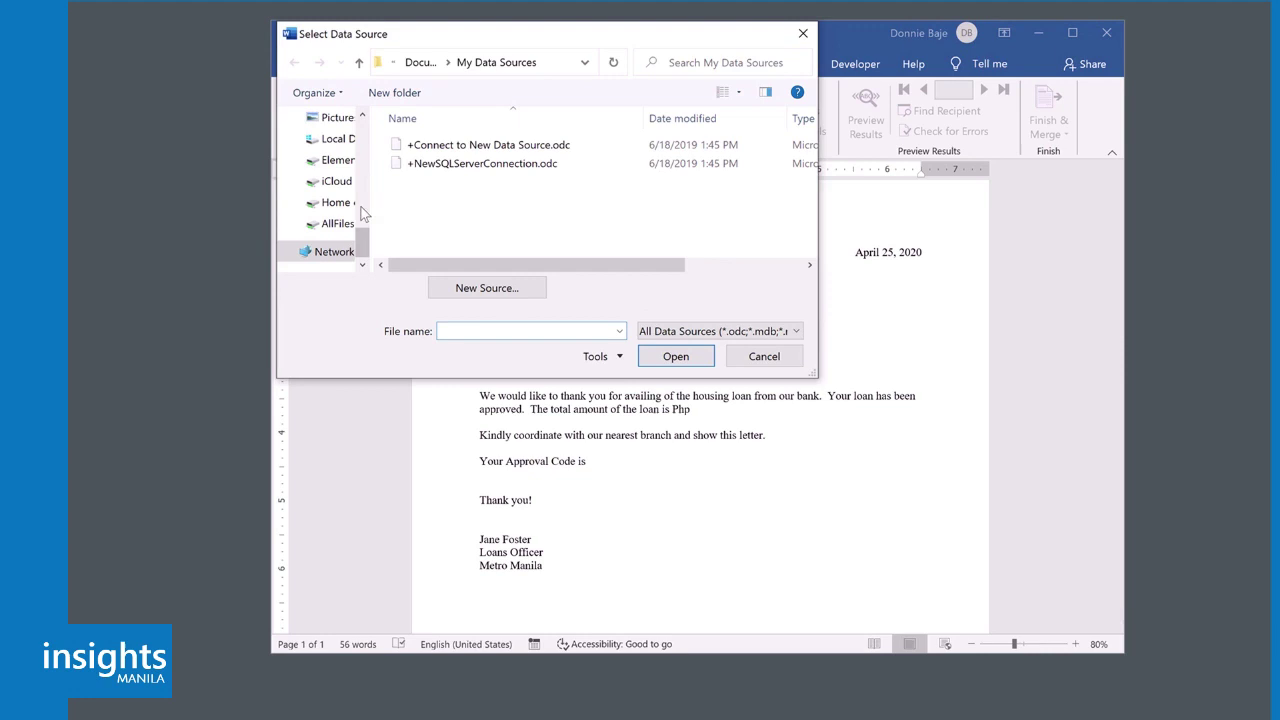
{"action": "left_click", "coordinate": [367, 177]}
{"action": "left_click_drag", "start_coordinate": [367, 177], "coordinate": [365, 136]}
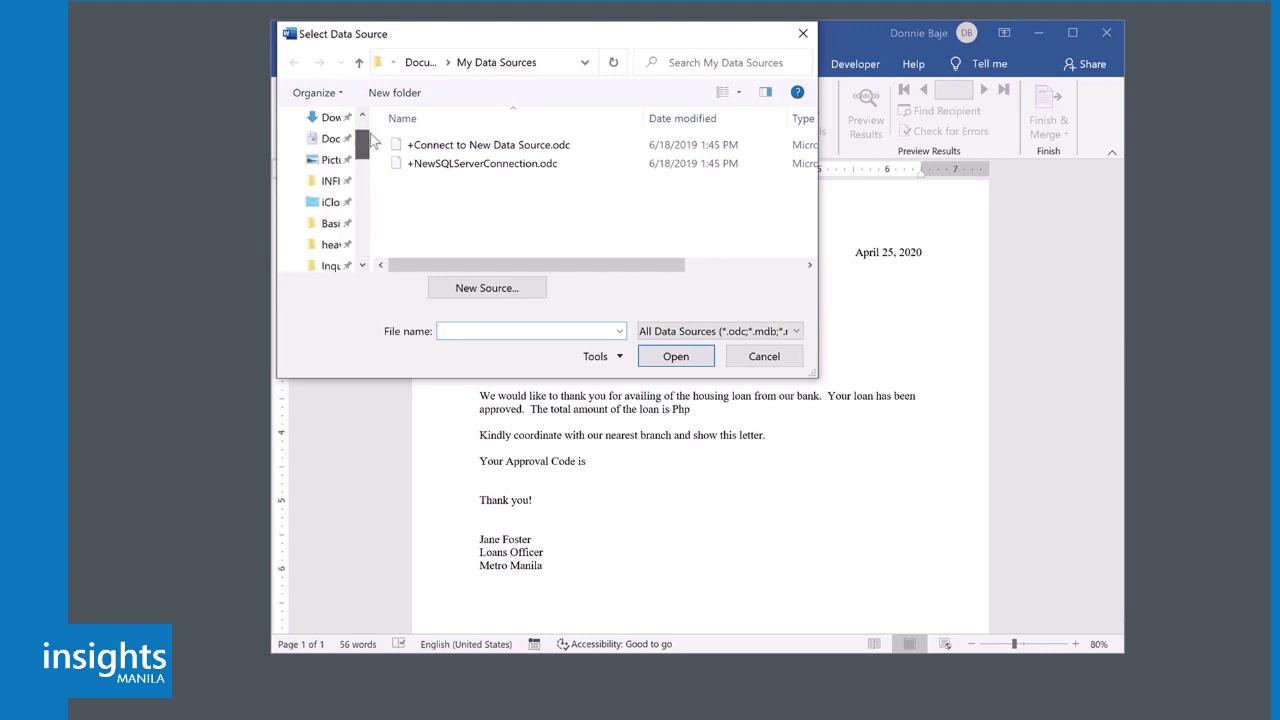
{"action": "left_click", "coordinate": [330, 118]}
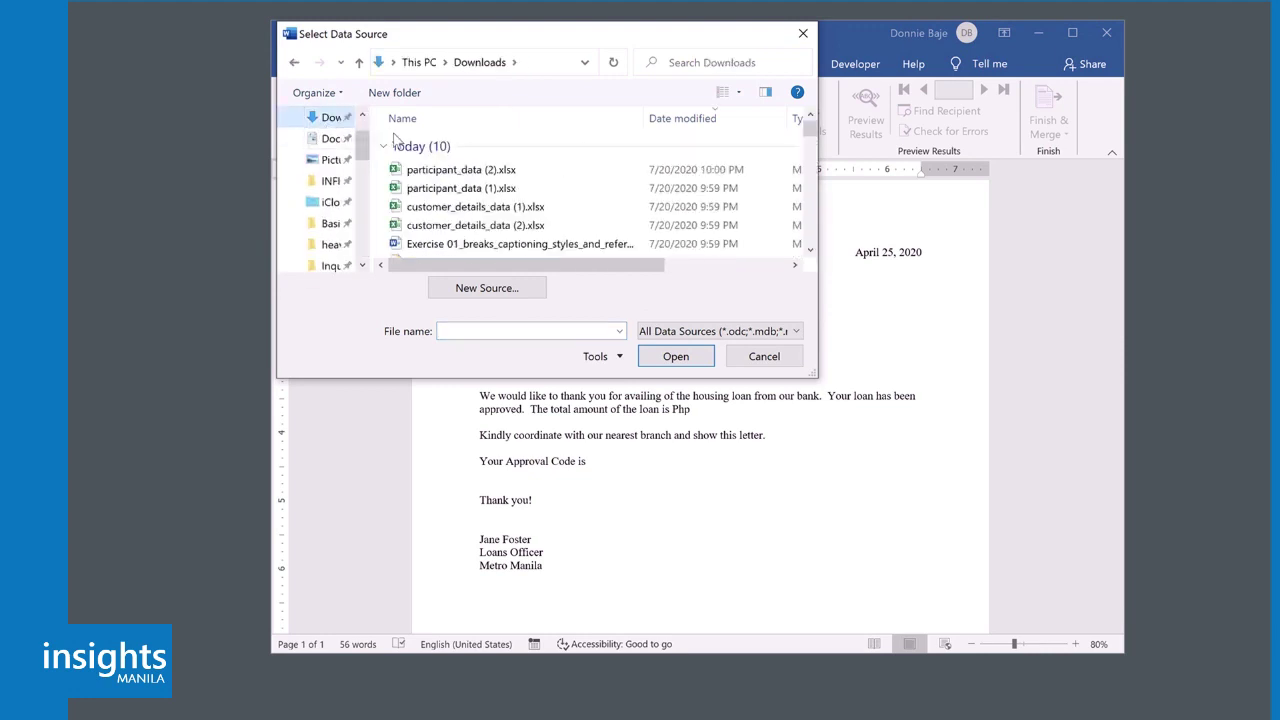
{"action": "left_click", "coordinate": [447, 207]}
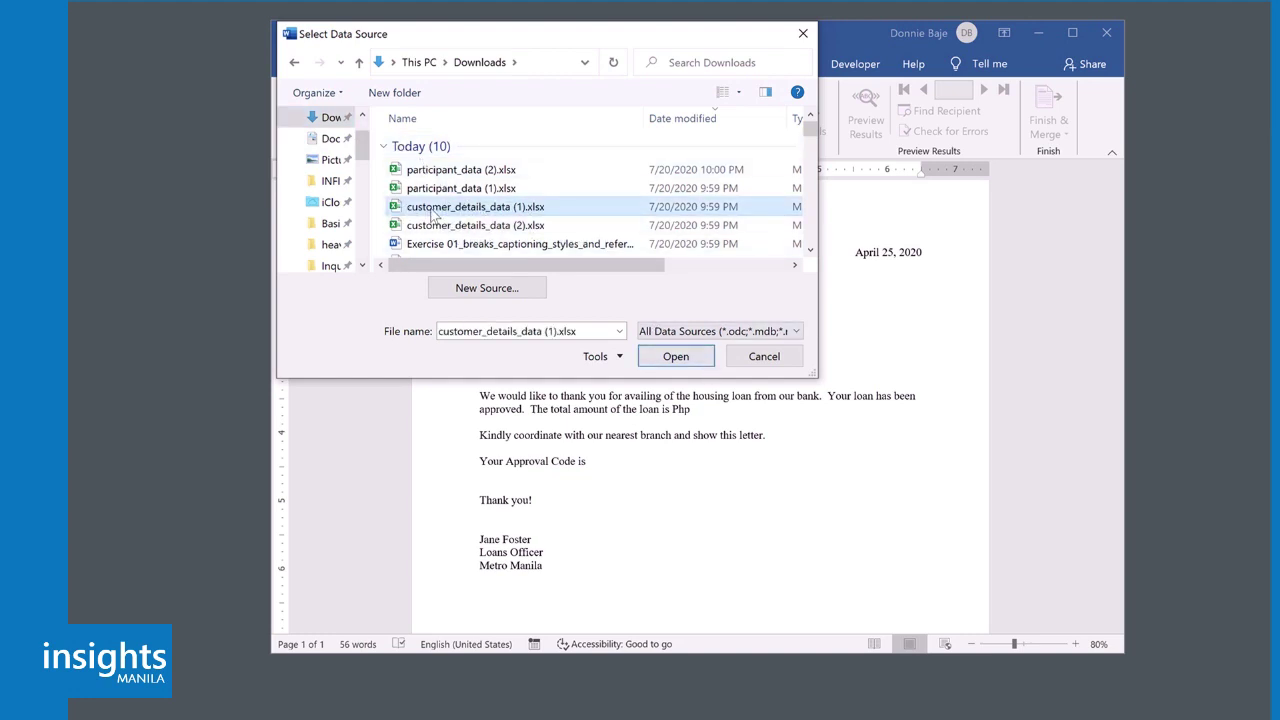
{"action": "left_click", "coordinate": [676, 357]}
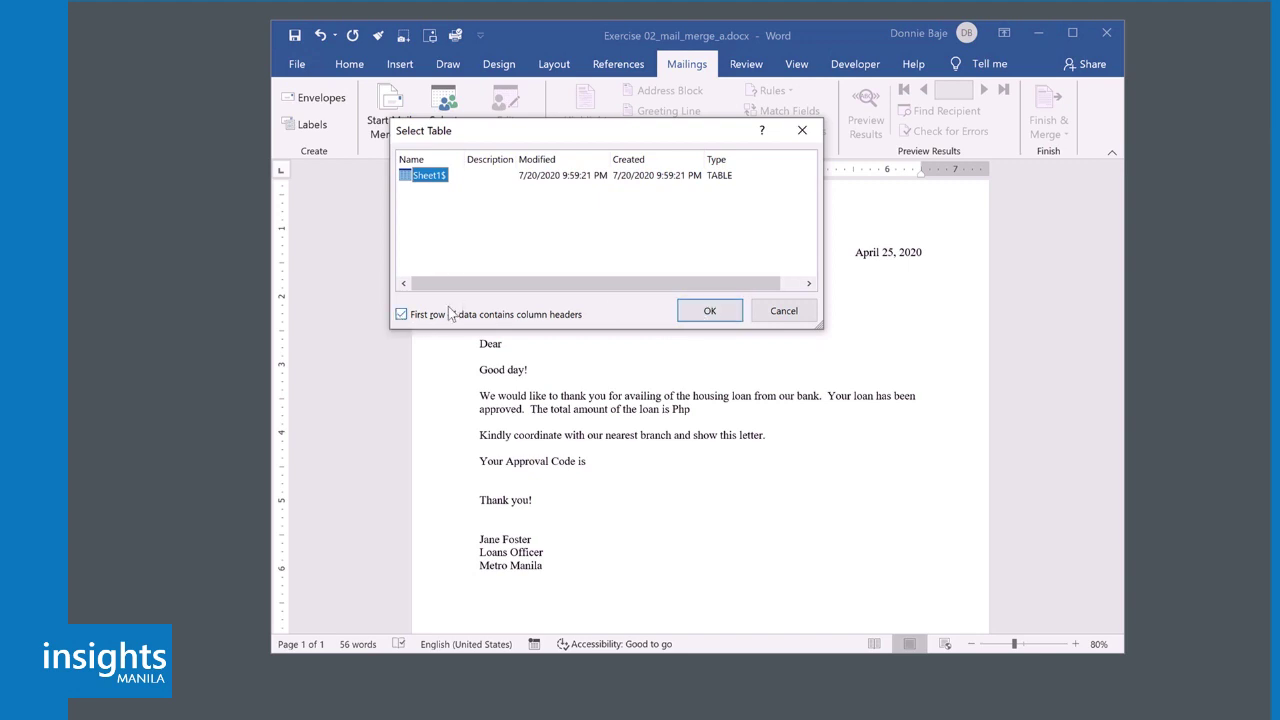
{"action": "left_click", "coordinate": [706, 312]}
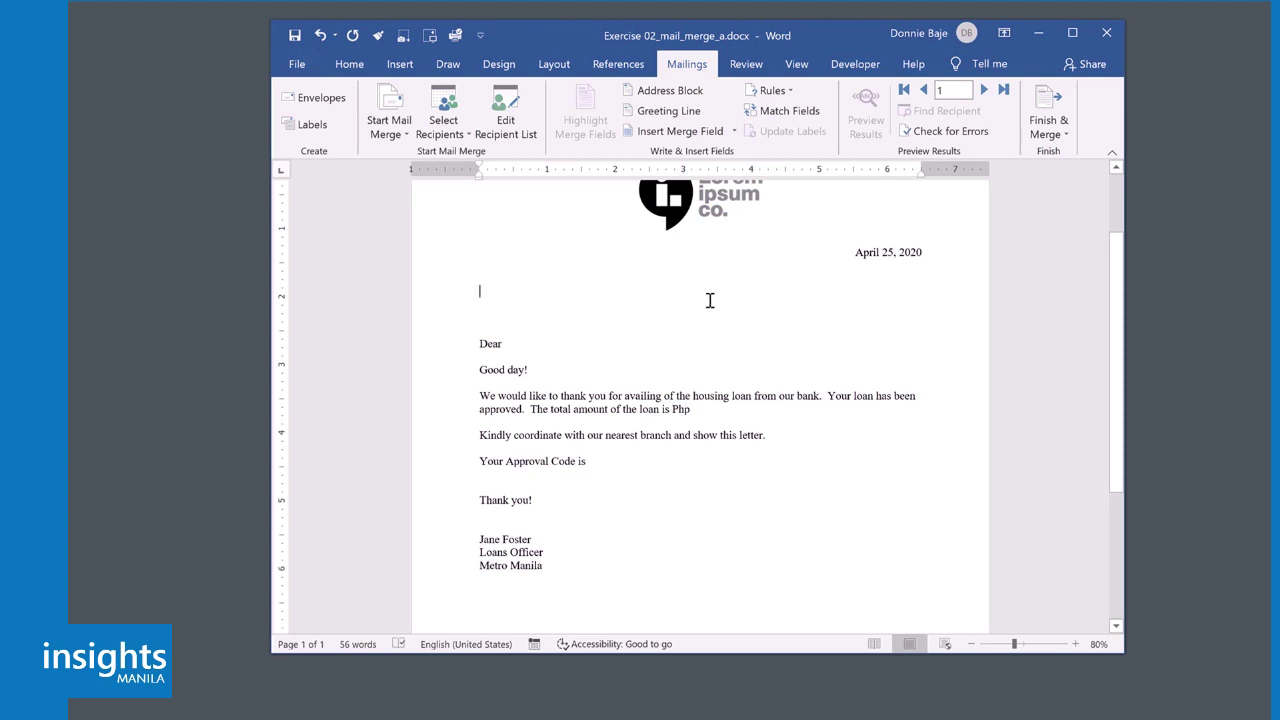
Step: Insert the address block: First_Name Last_Name, then Street_Address and City on their own lines
{"action": "left_click", "coordinate": [735, 132]}
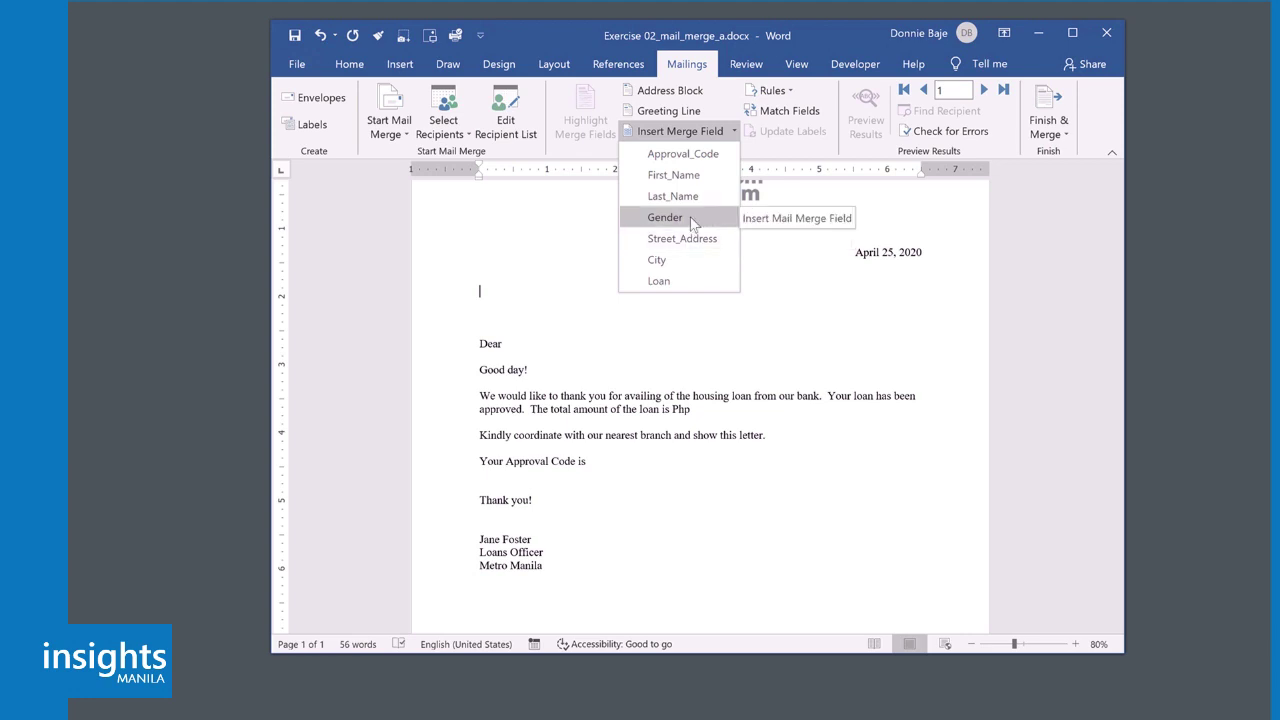
{"action": "left_click", "coordinate": [680, 180]}
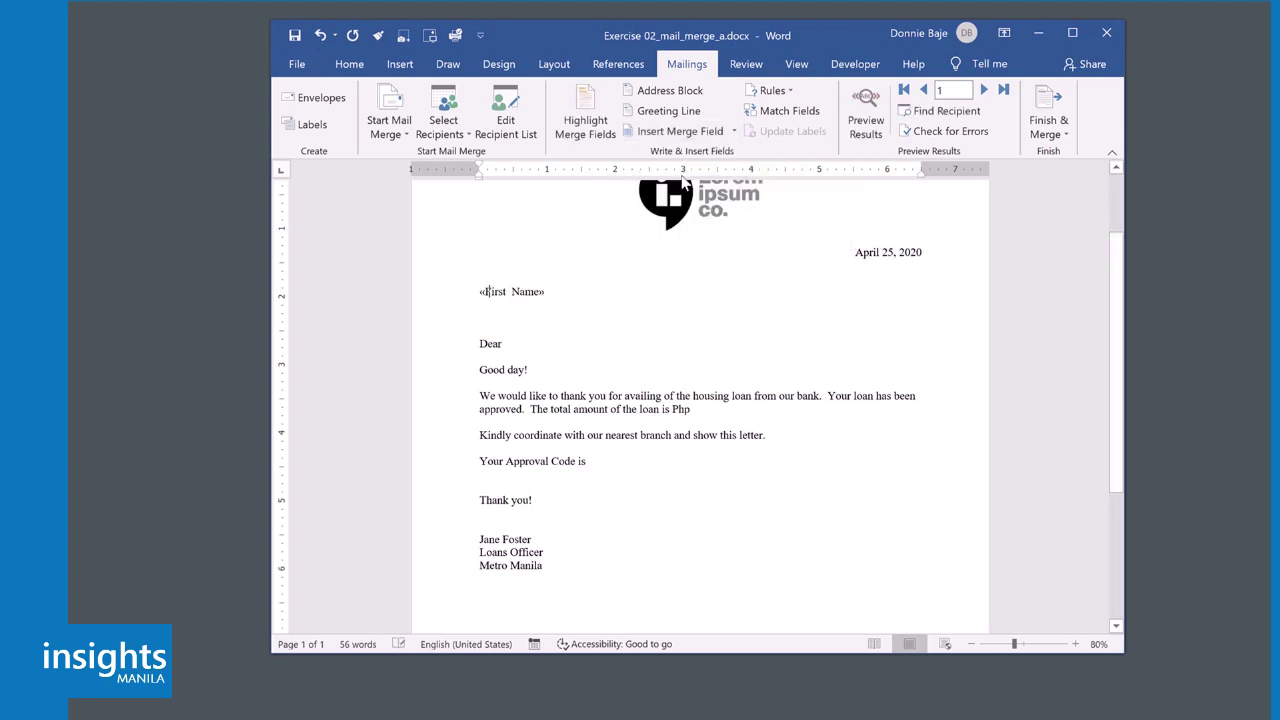
{"action": "left_click", "coordinate": [712, 133]}
{"action": "left_click", "coordinate": [790, 106]}
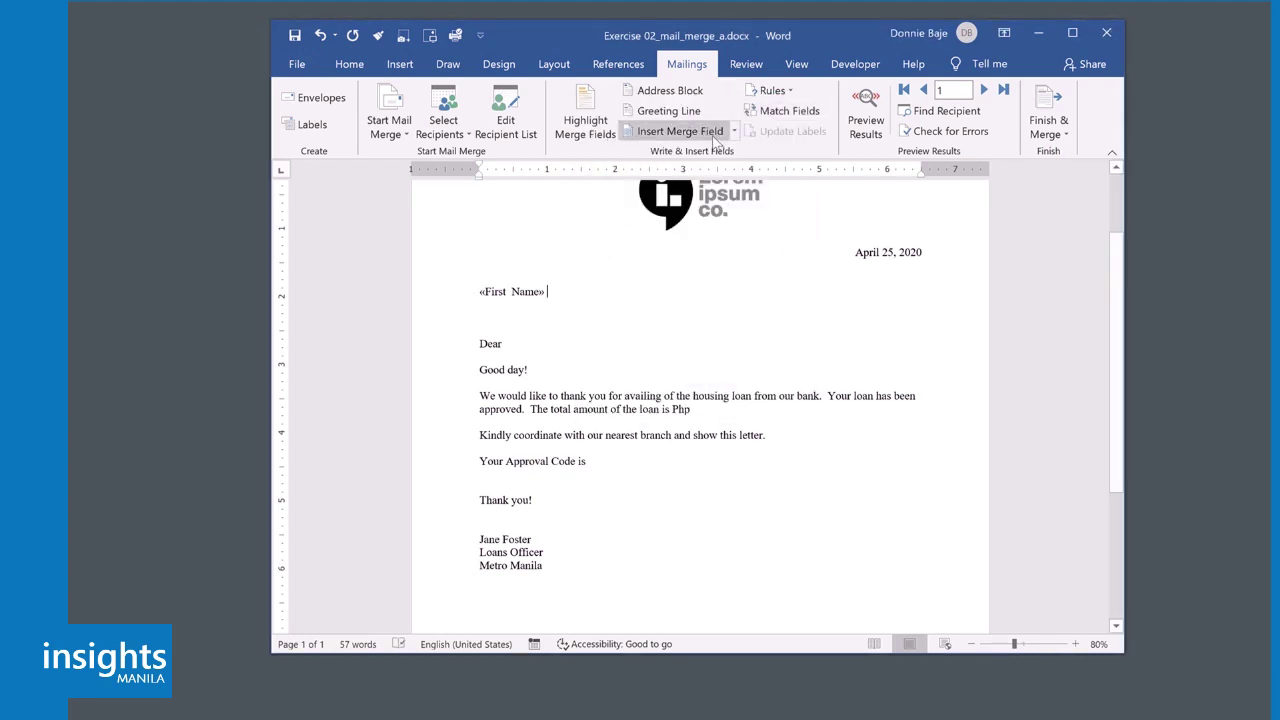
{"action": "left_click", "coordinate": [734, 132]}
{"action": "left_click", "coordinate": [714, 194]}
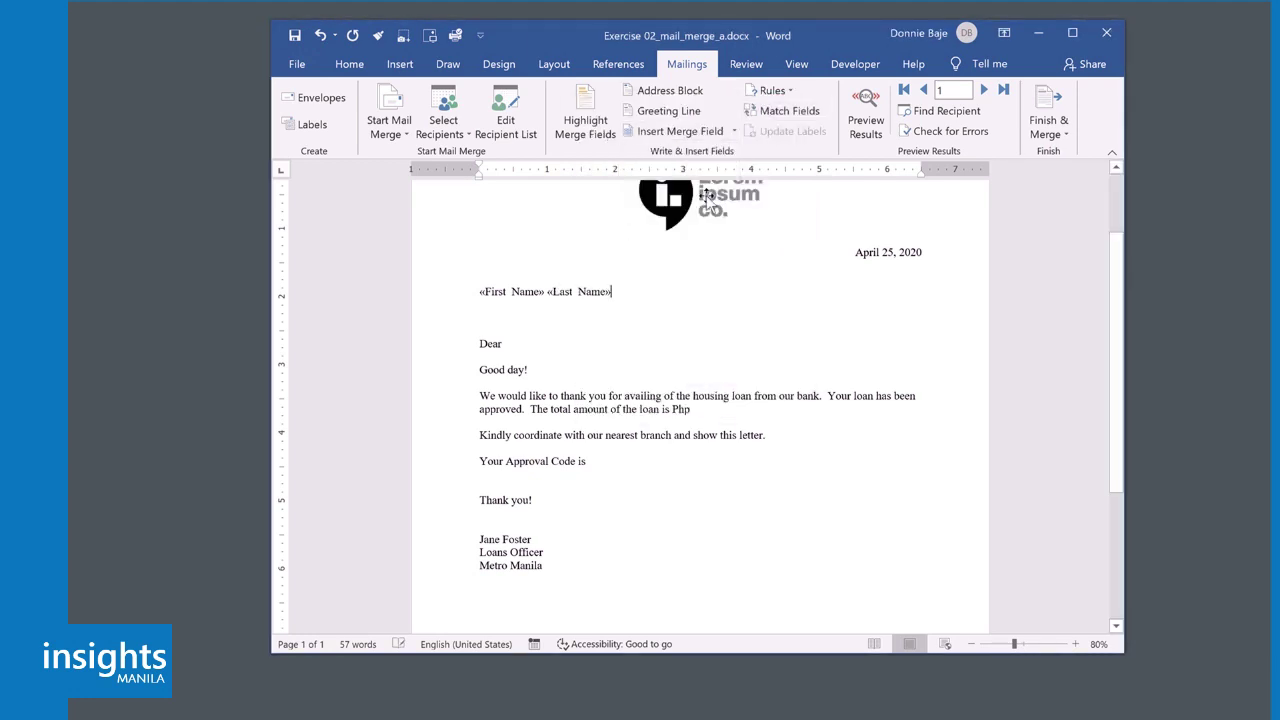
{"action": "key", "text": "Return"}
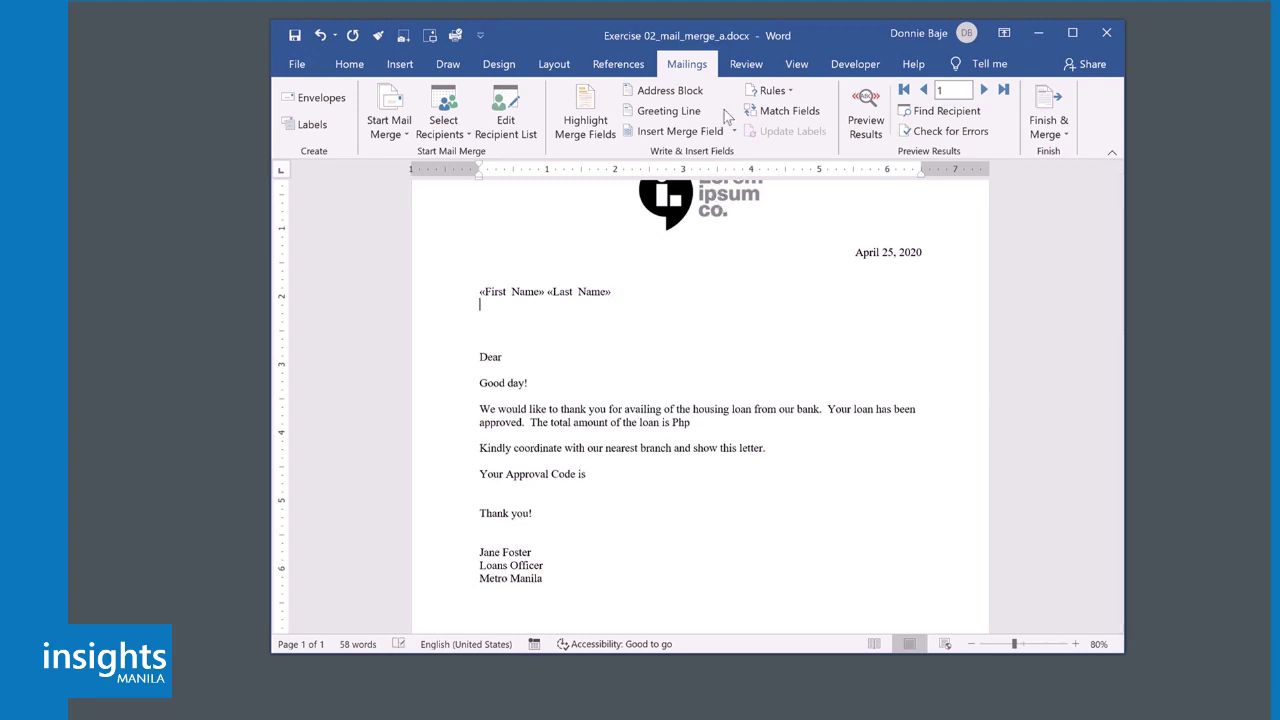
{"action": "left_click", "coordinate": [736, 131]}
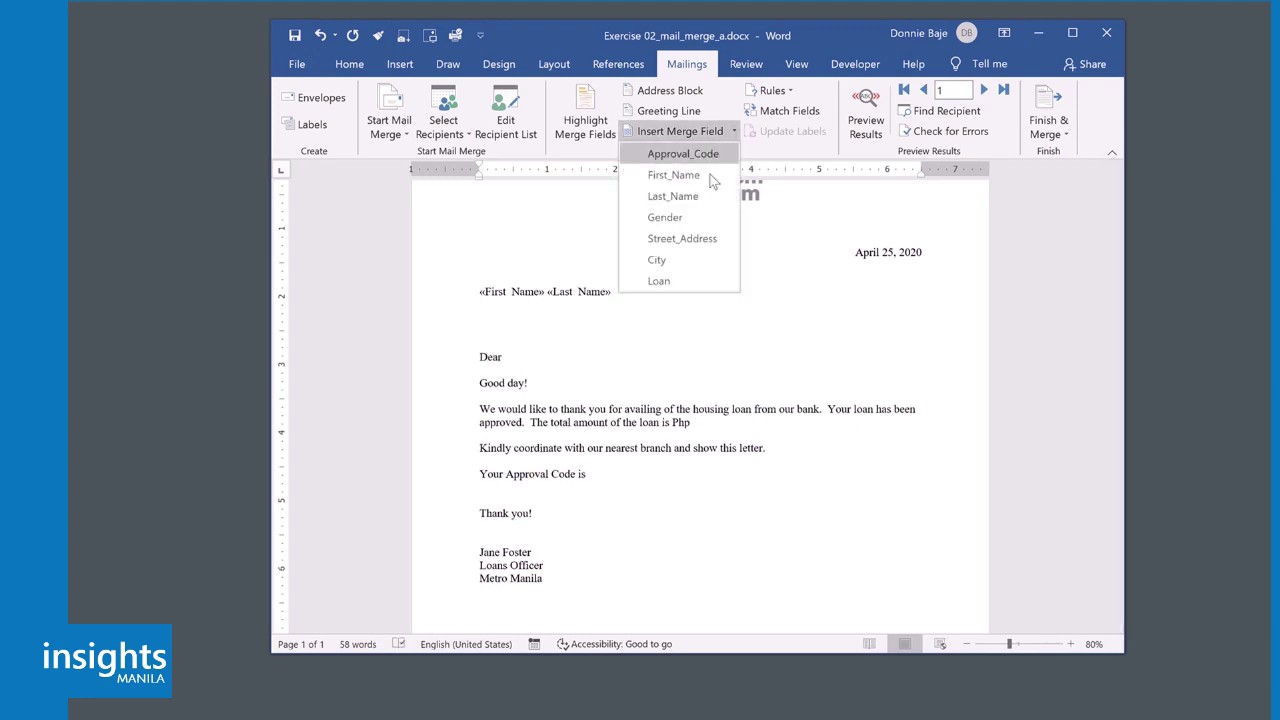
{"action": "left_click", "coordinate": [702, 240]}
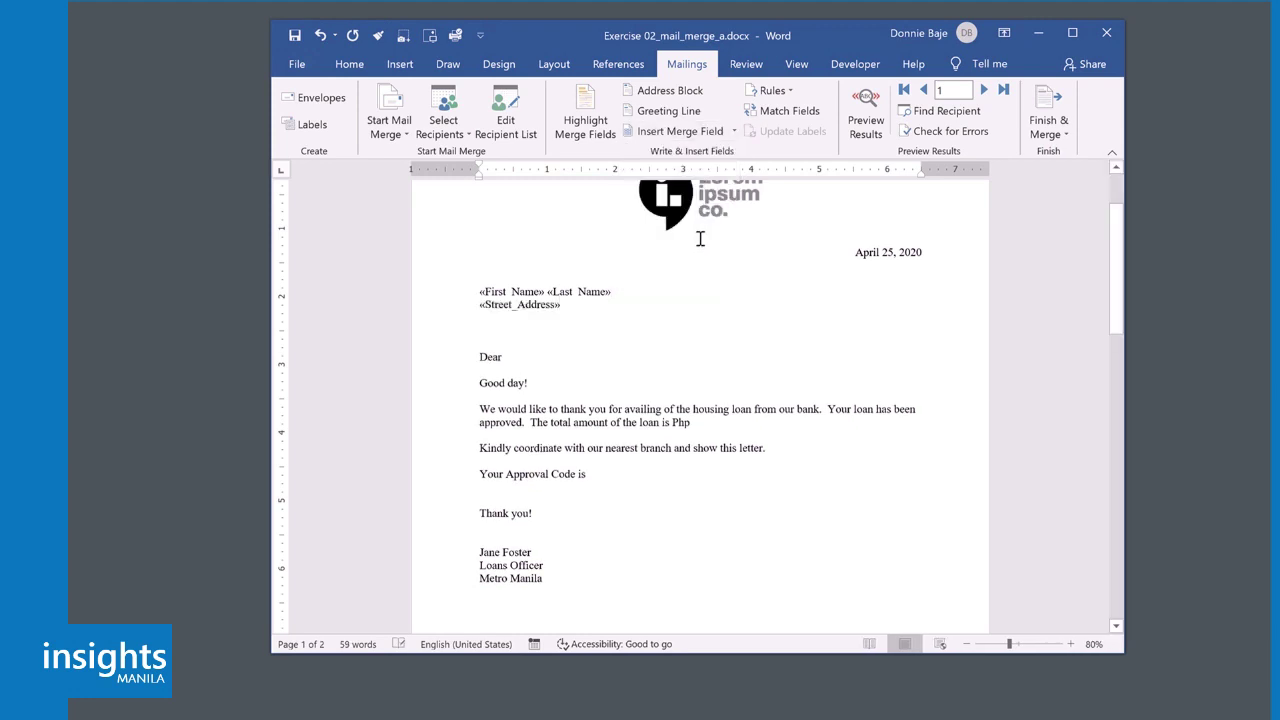
{"action": "key", "text": "Return"}
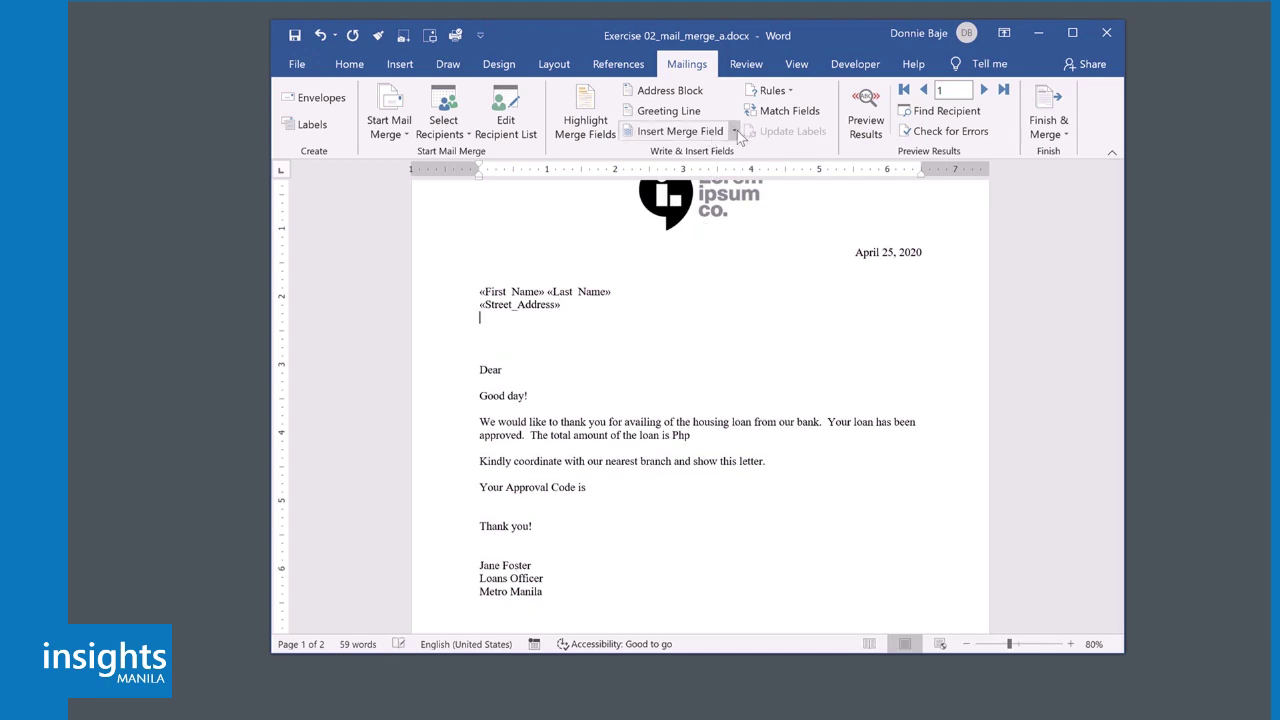
{"action": "left_click", "coordinate": [737, 133]}
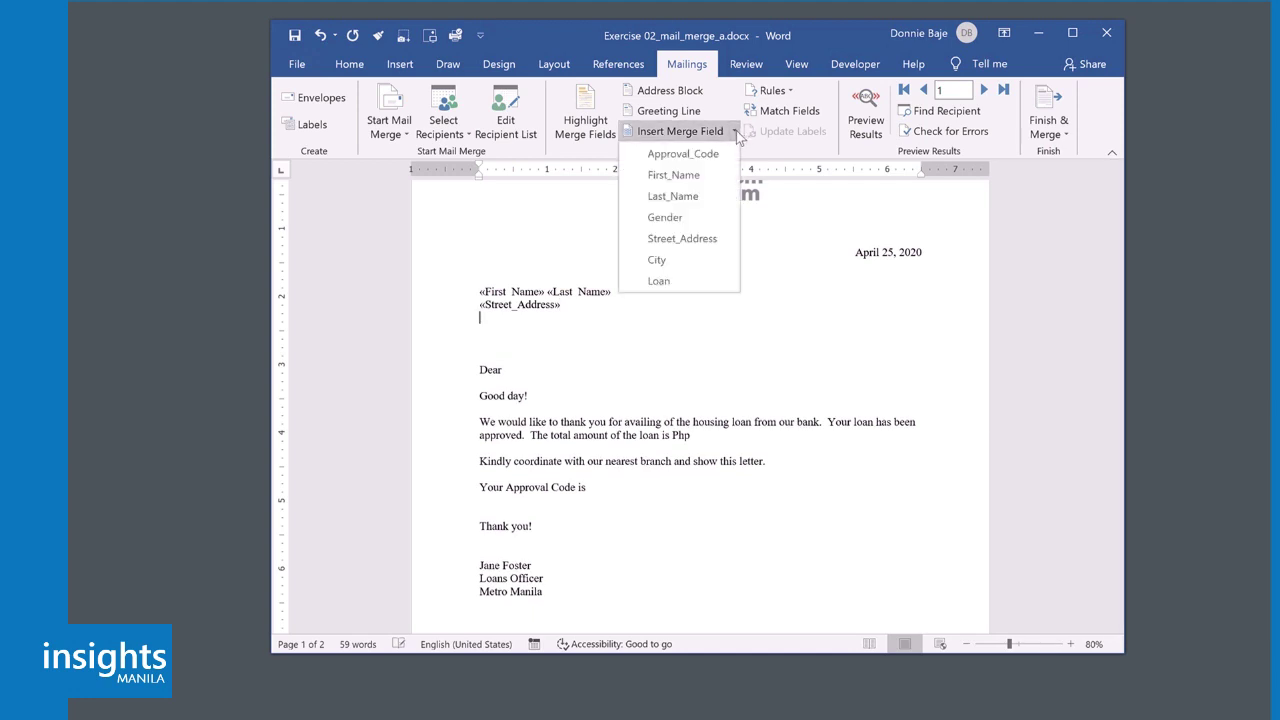
{"action": "left_click", "coordinate": [700, 260]}
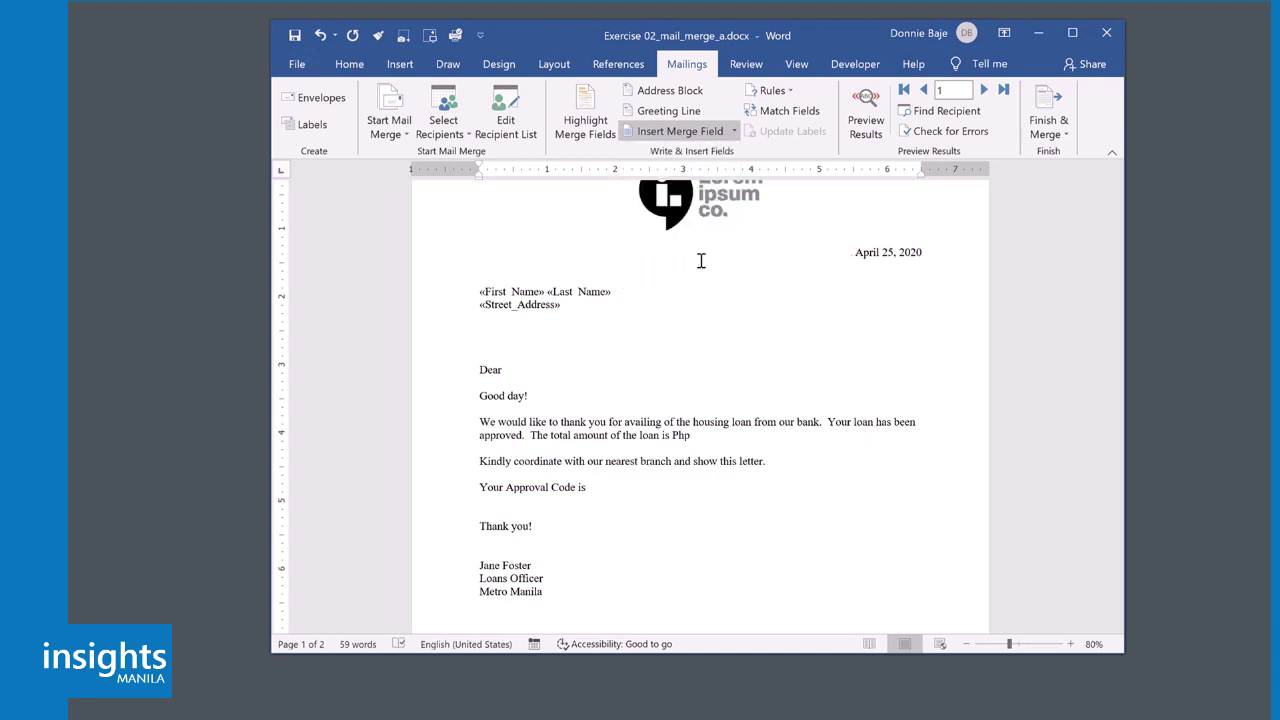
Step: Complete the greeting as 'Dear Mr./Ms. «Last_Name»:'
{"action": "left_click", "coordinate": [553, 363]}
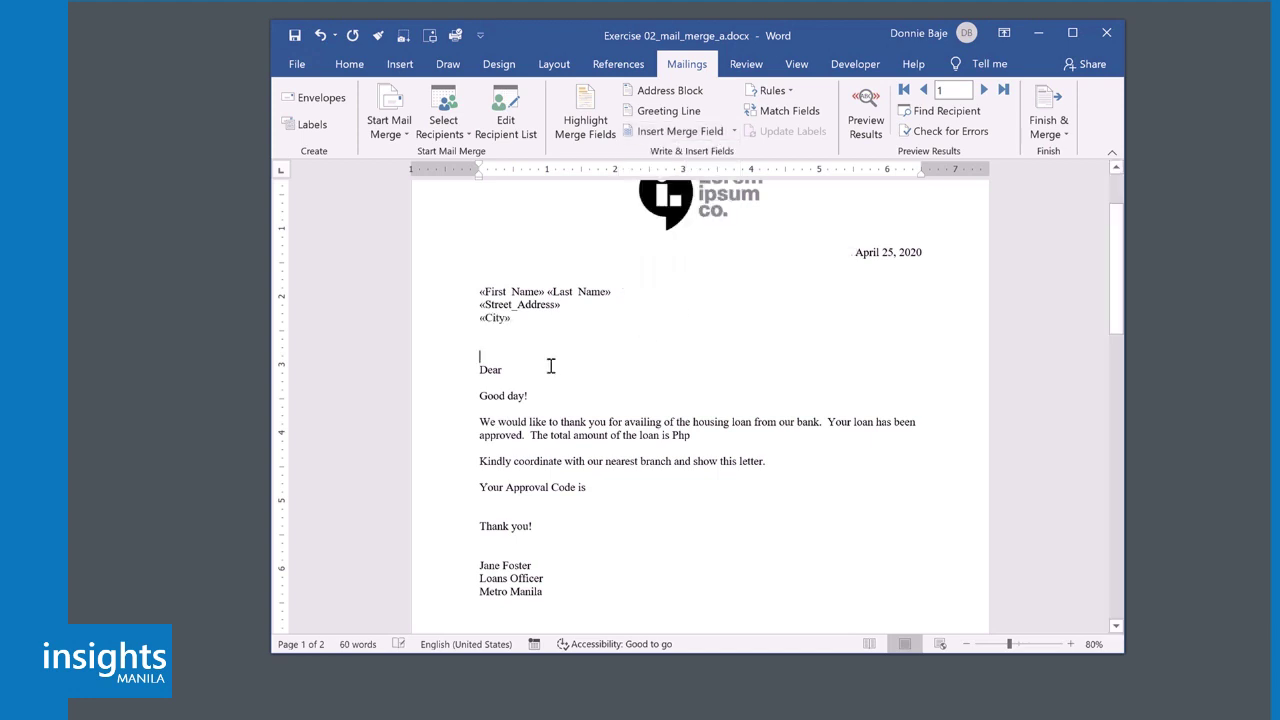
{"action": "left_click", "coordinate": [549, 369]}
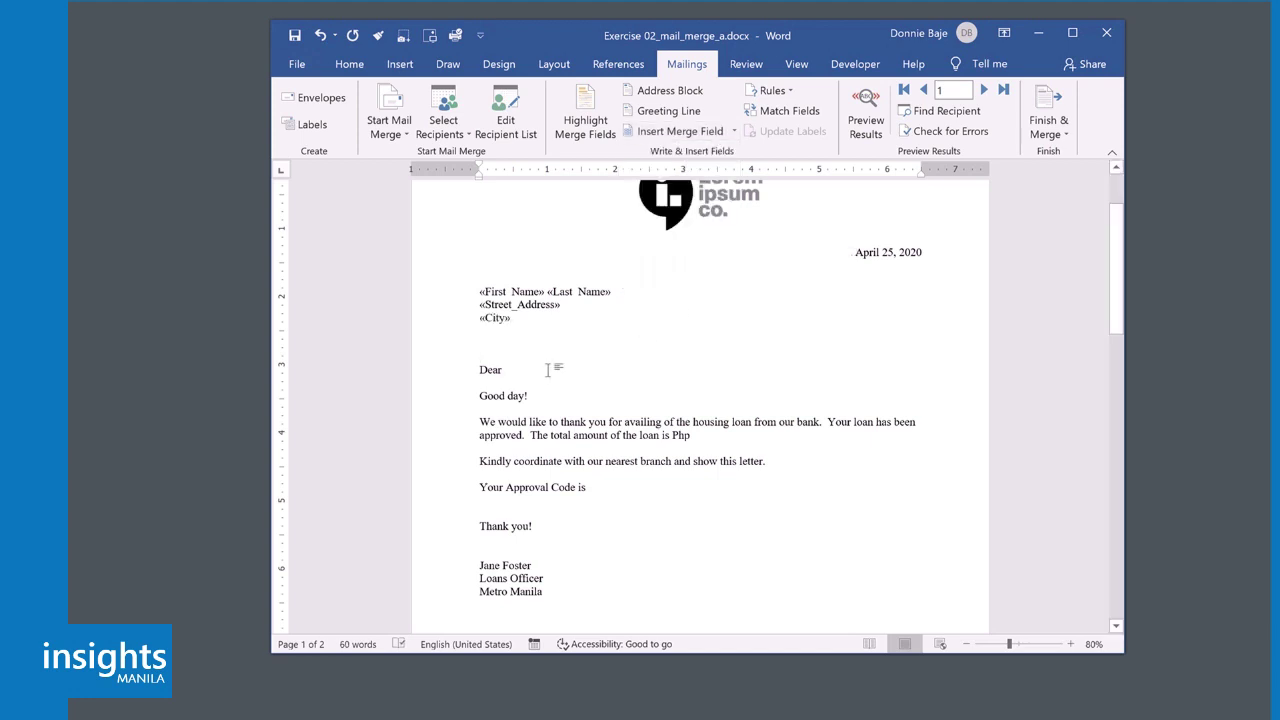
{"action": "left_click", "coordinate": [734, 131]}
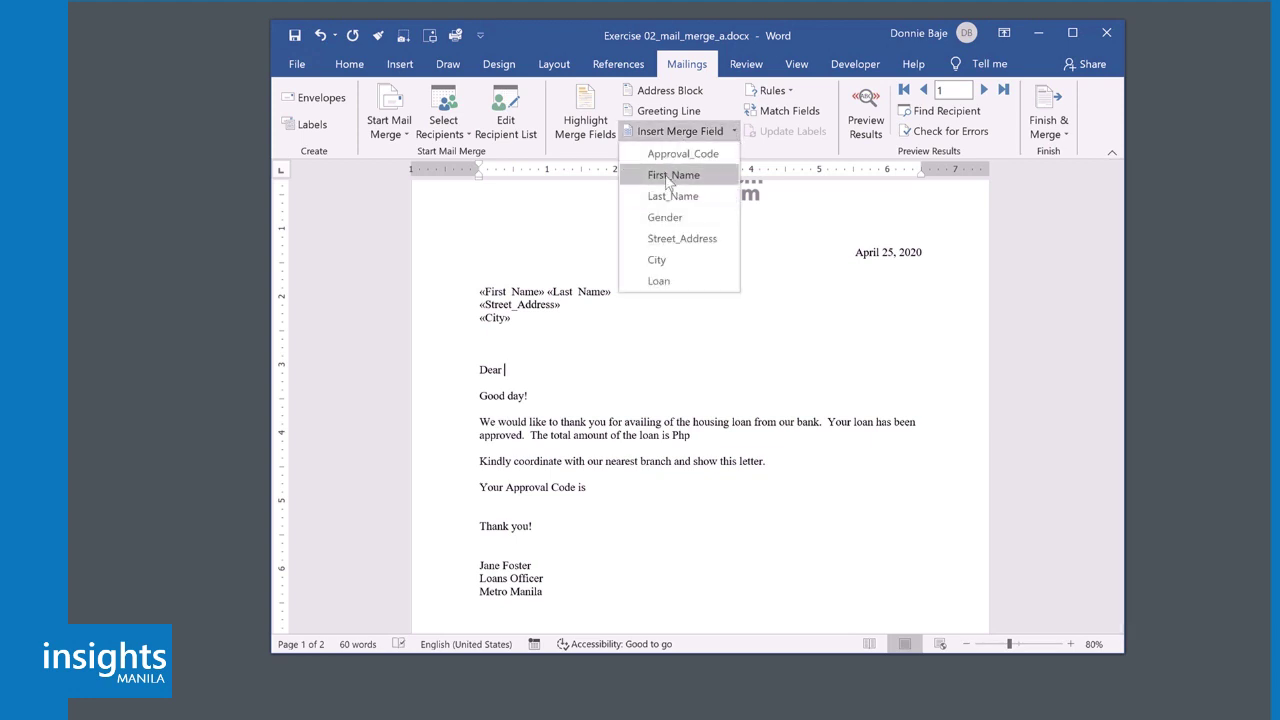
{"action": "left_click", "coordinate": [551, 390]}
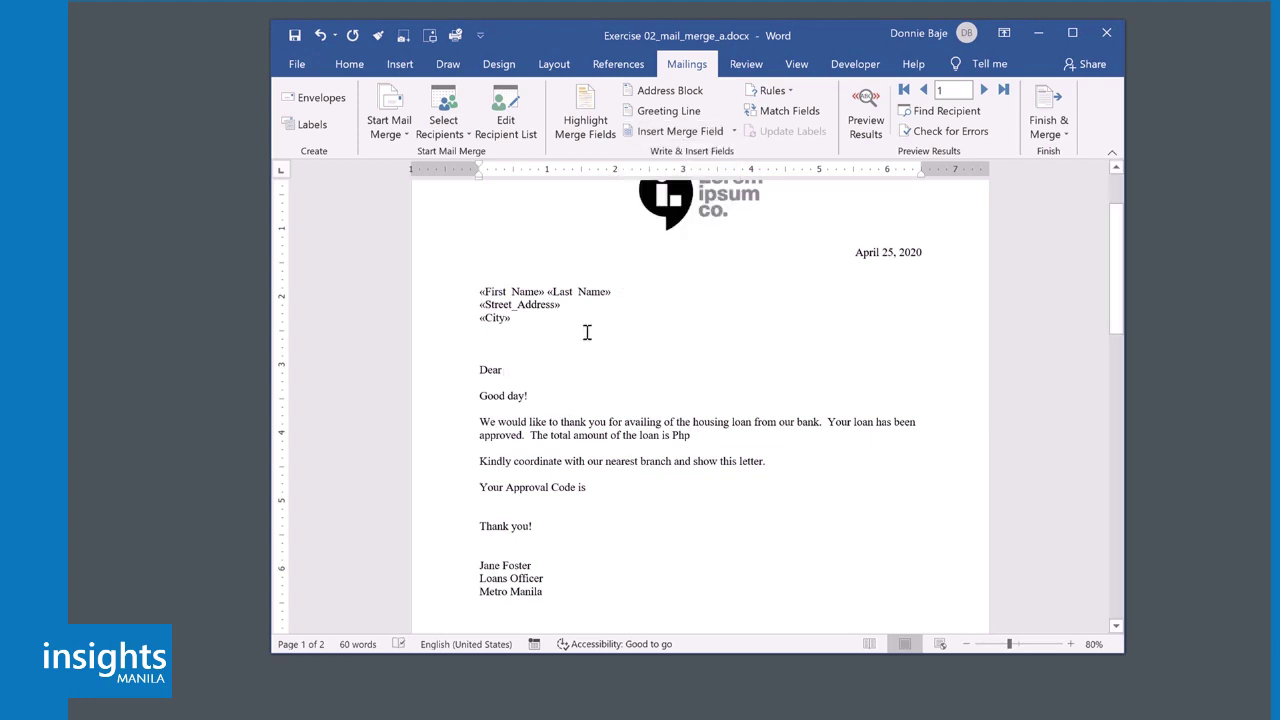
{"action": "type", "text": "Mr./"}
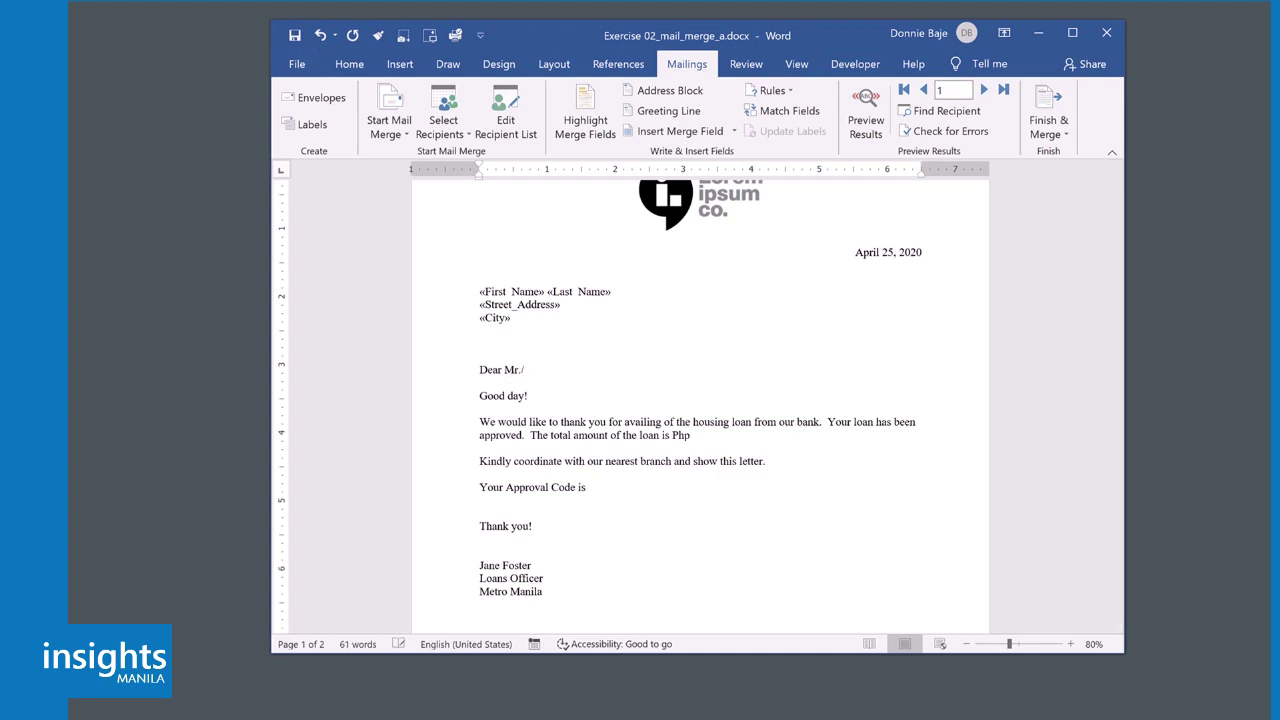
{"action": "type", "text": "Ms."}
{"action": "left_click", "coordinate": [734, 132]}
{"action": "left_click", "coordinate": [697, 193]}
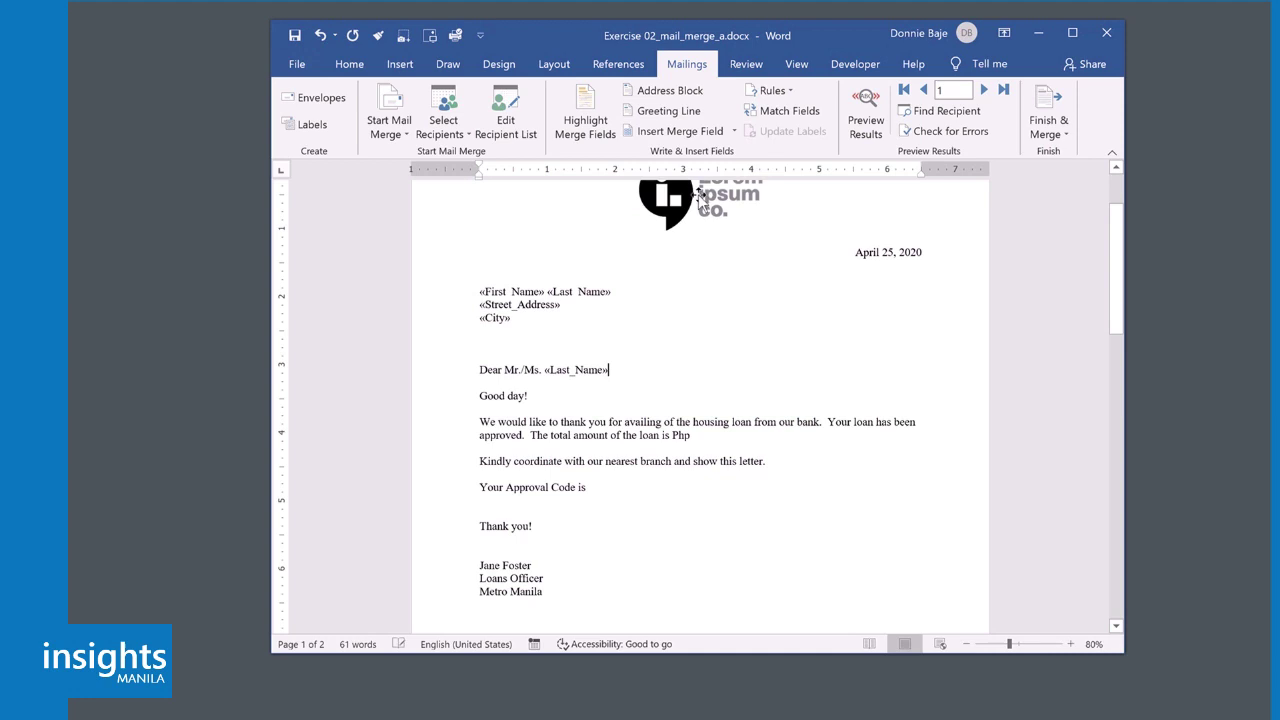
{"action": "type", "text": ":"}
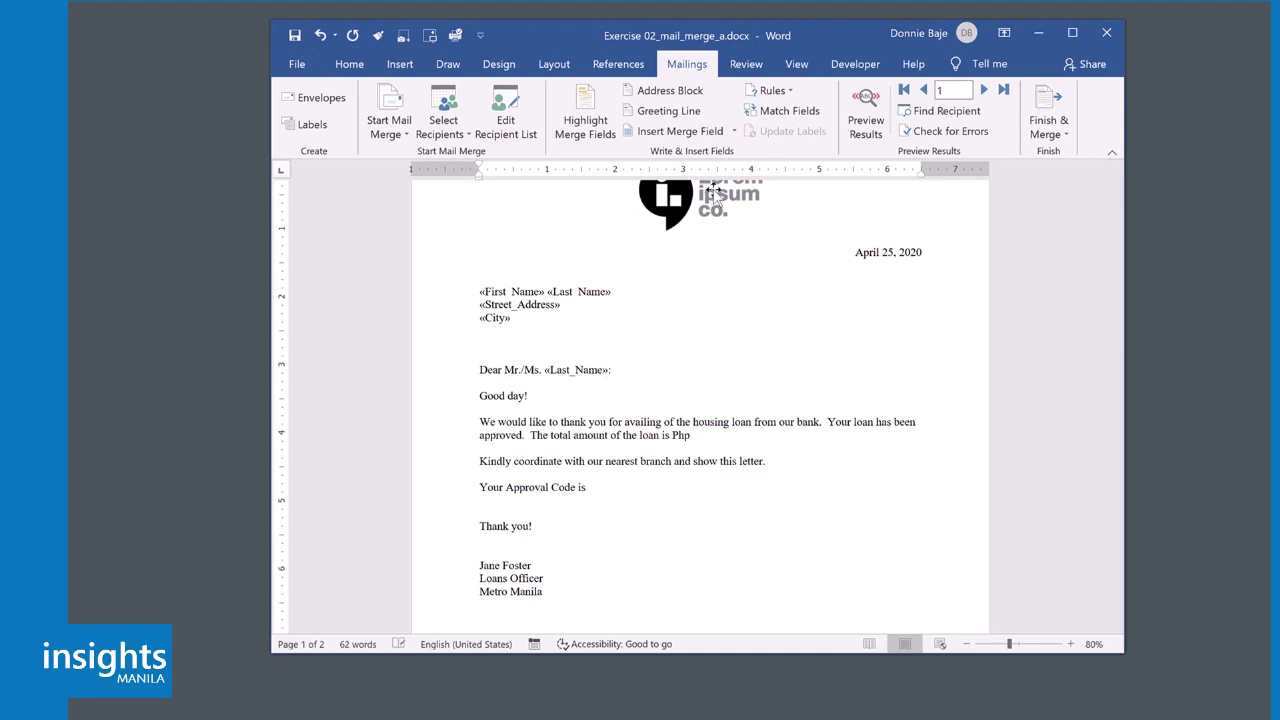
Step: Add the Loan field after Php and the Approval_Code field, each followed by a period
{"action": "left_click", "coordinate": [742, 438]}
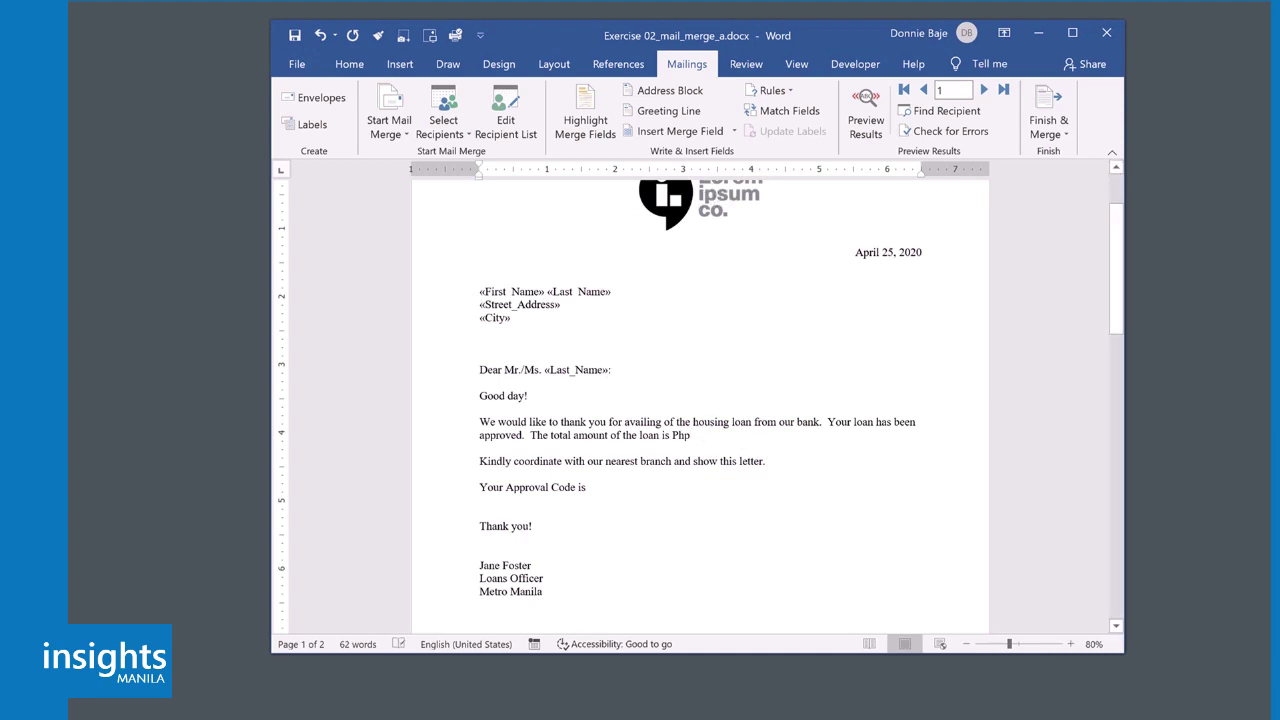
{"action": "left_click", "coordinate": [735, 131]}
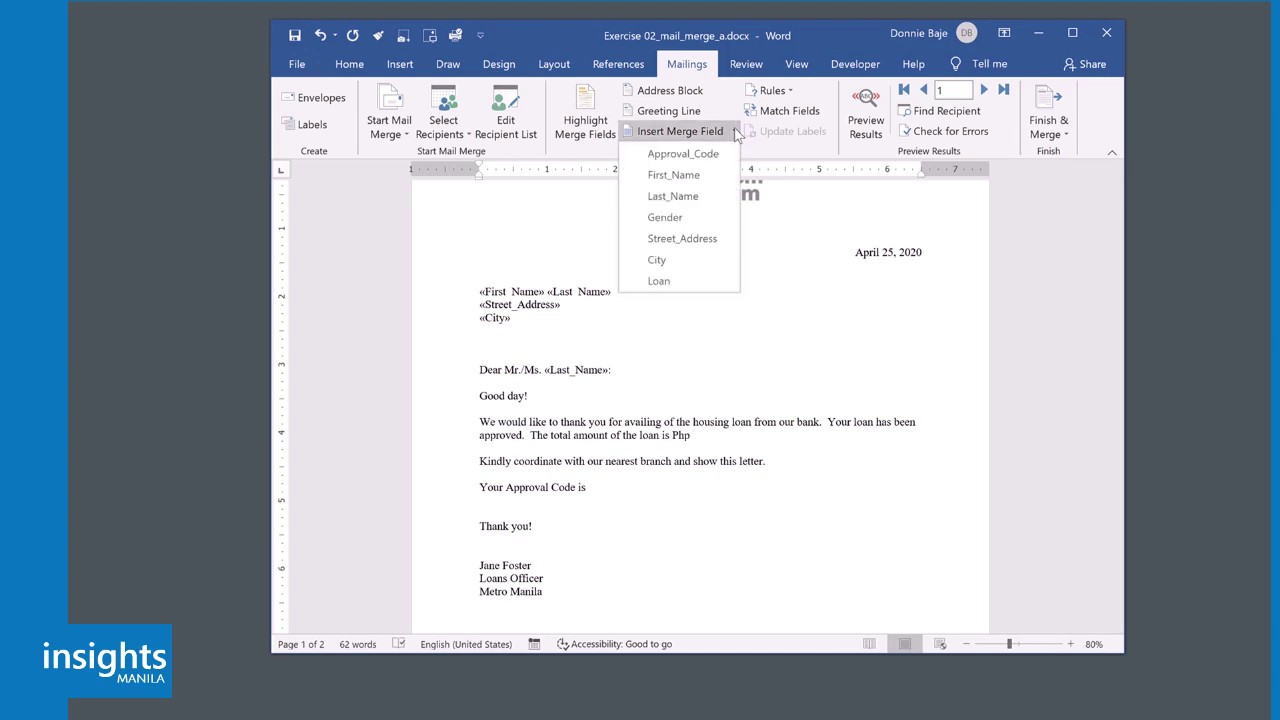
{"action": "left_click", "coordinate": [695, 282]}
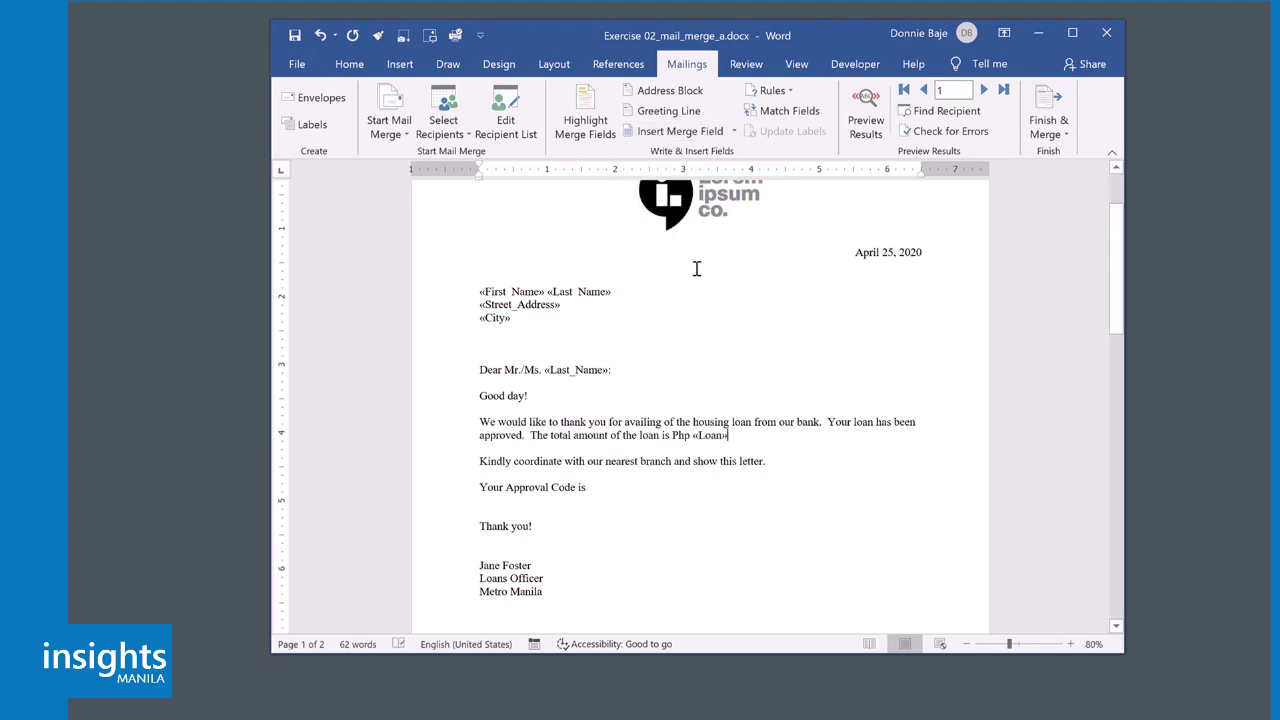
{"action": "type", "text": "."}
{"action": "left_click", "coordinate": [610, 487]}
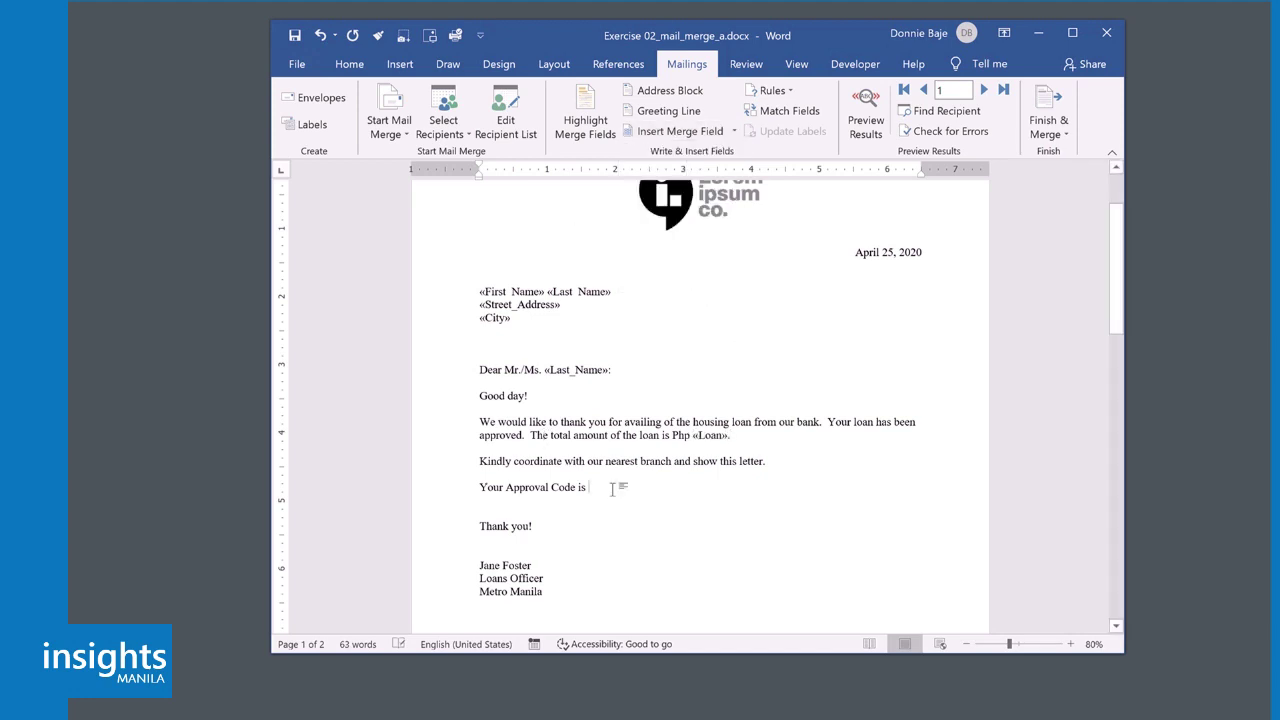
{"action": "left_click", "coordinate": [734, 131]}
{"action": "left_click", "coordinate": [718, 156]}
{"action": "type", "text": "."}
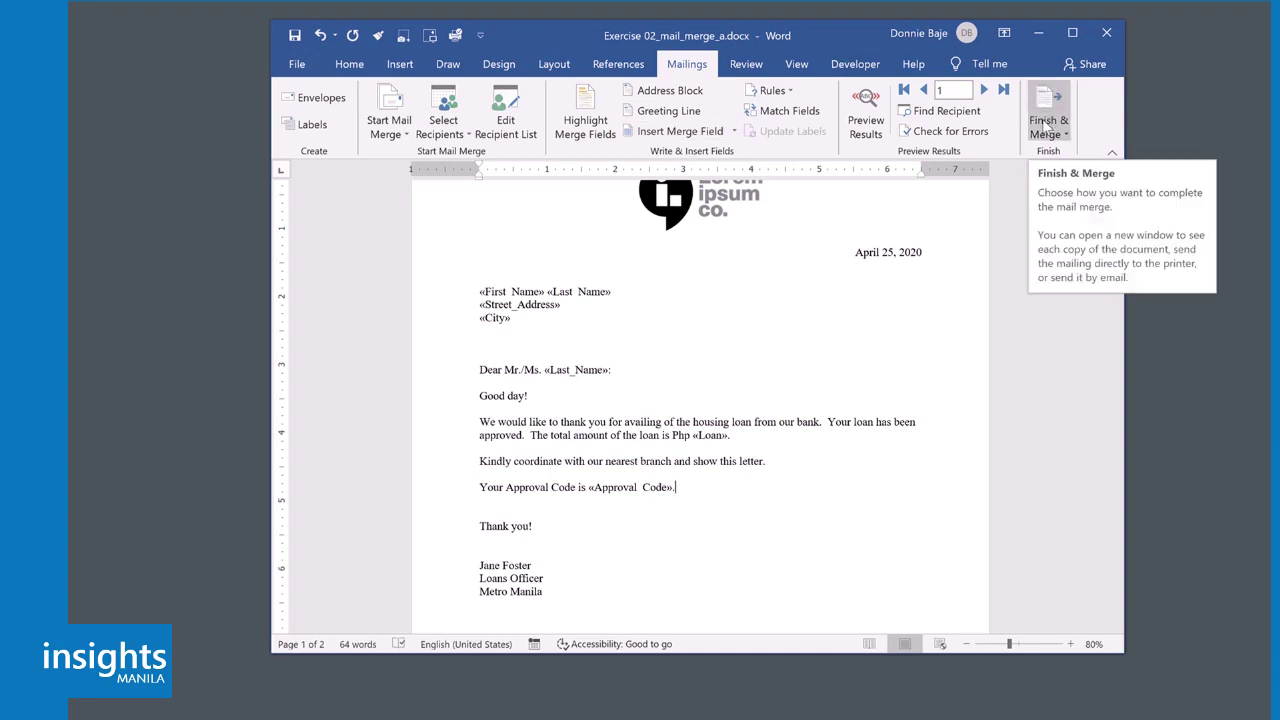
Step: Widen the Word window and preview record 1 with its Php 10000 loan and approval code 2765
{"action": "left_click_drag", "start_coordinate": [826, 29], "coordinate": [756, 29]}
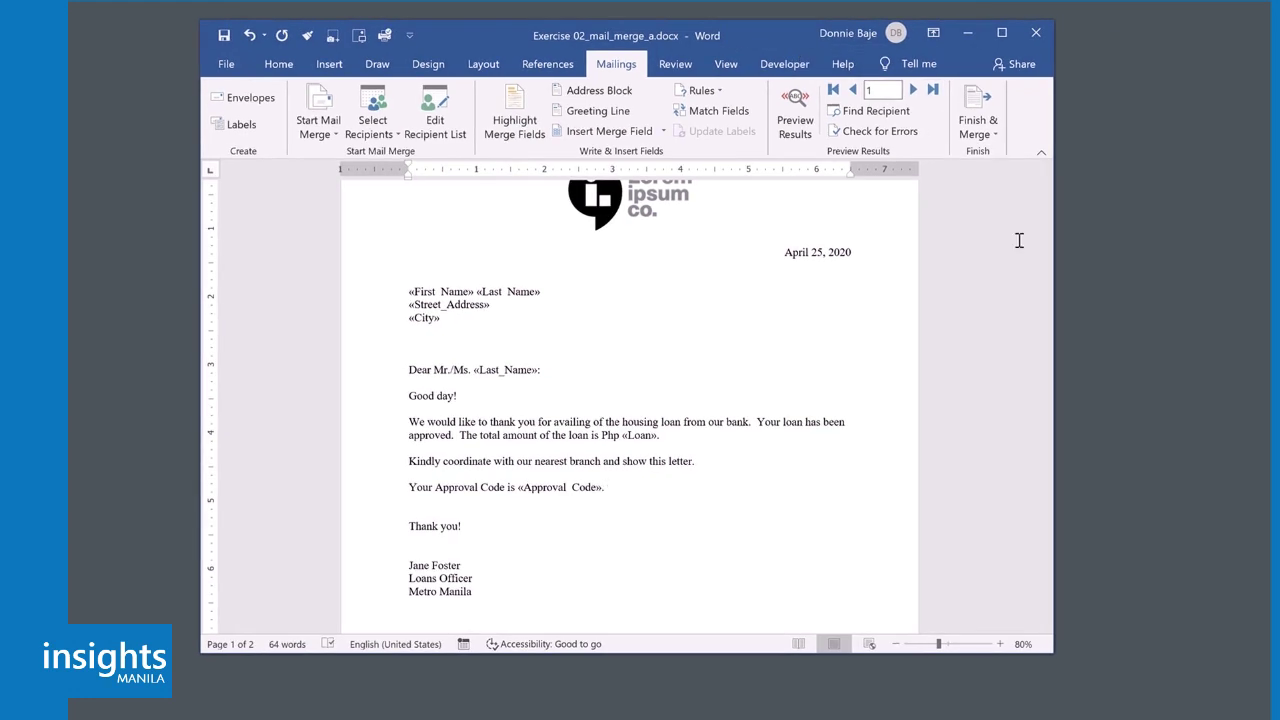
{"action": "left_click_drag", "start_coordinate": [1054, 237], "coordinate": [1165, 229]}
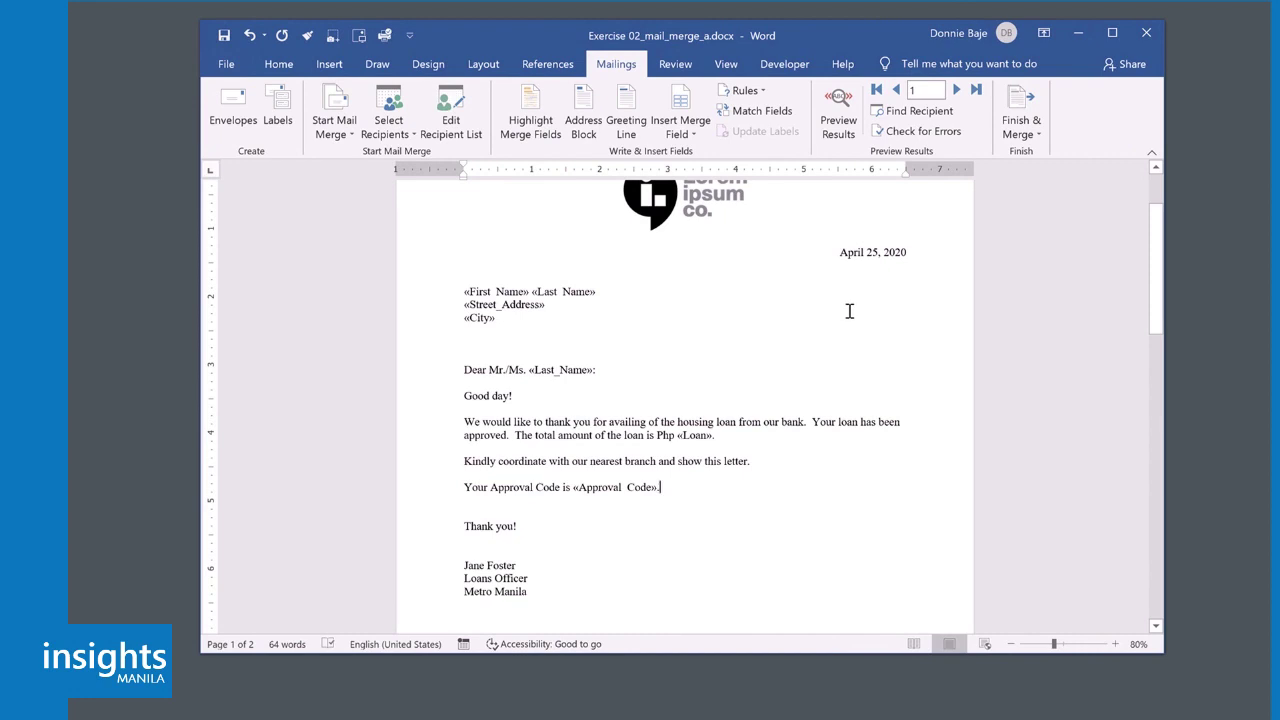
{"action": "left_click", "coordinate": [1031, 127]}
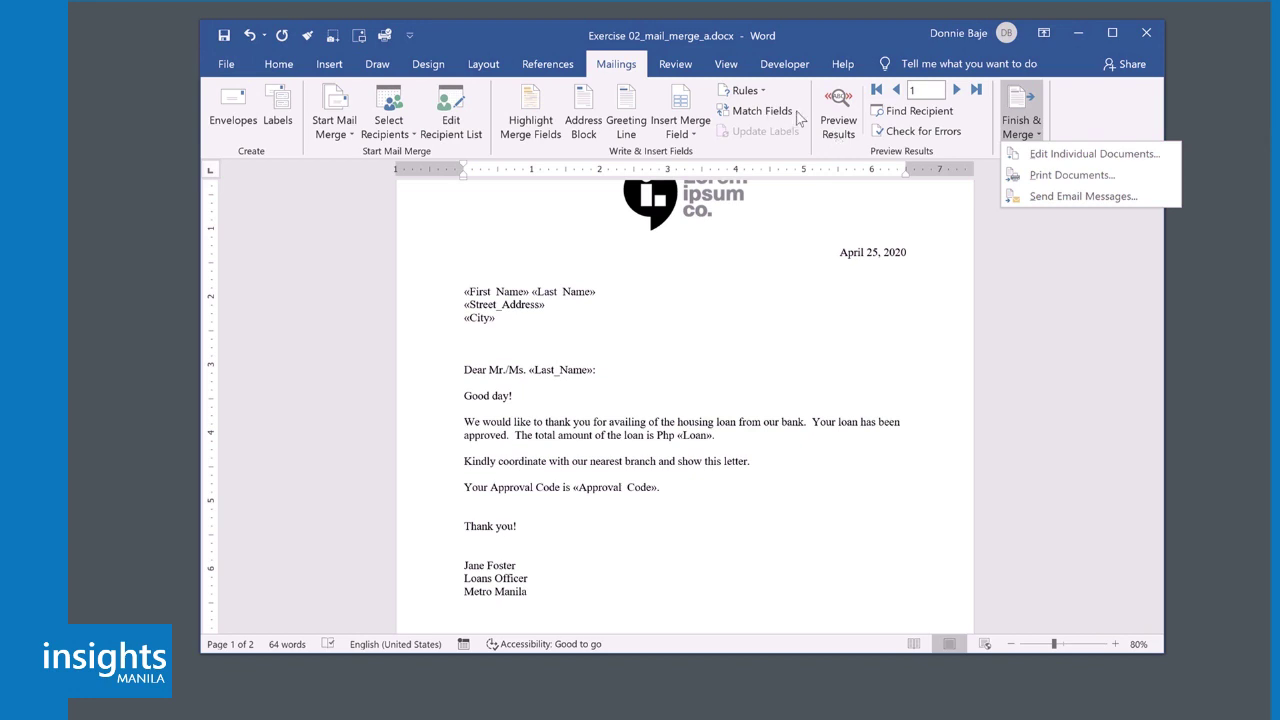
{"action": "left_click", "coordinate": [838, 118]}
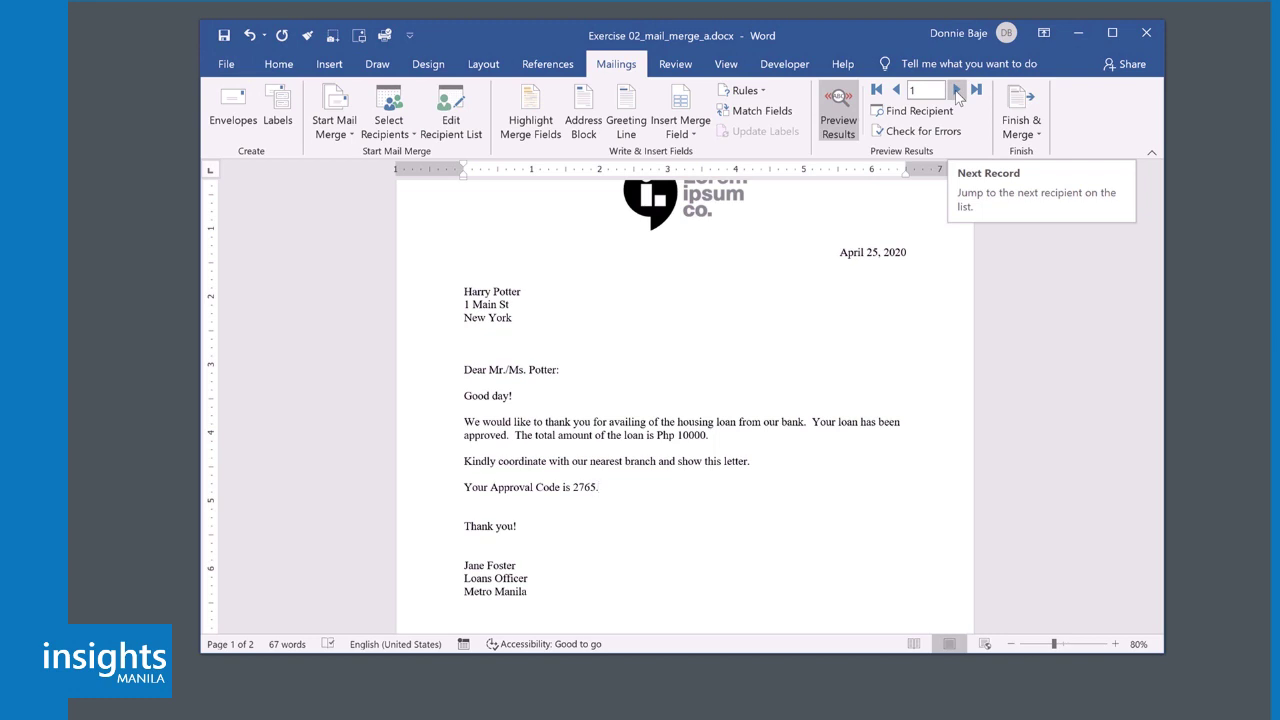
{"action": "left_click", "coordinate": [957, 90]}
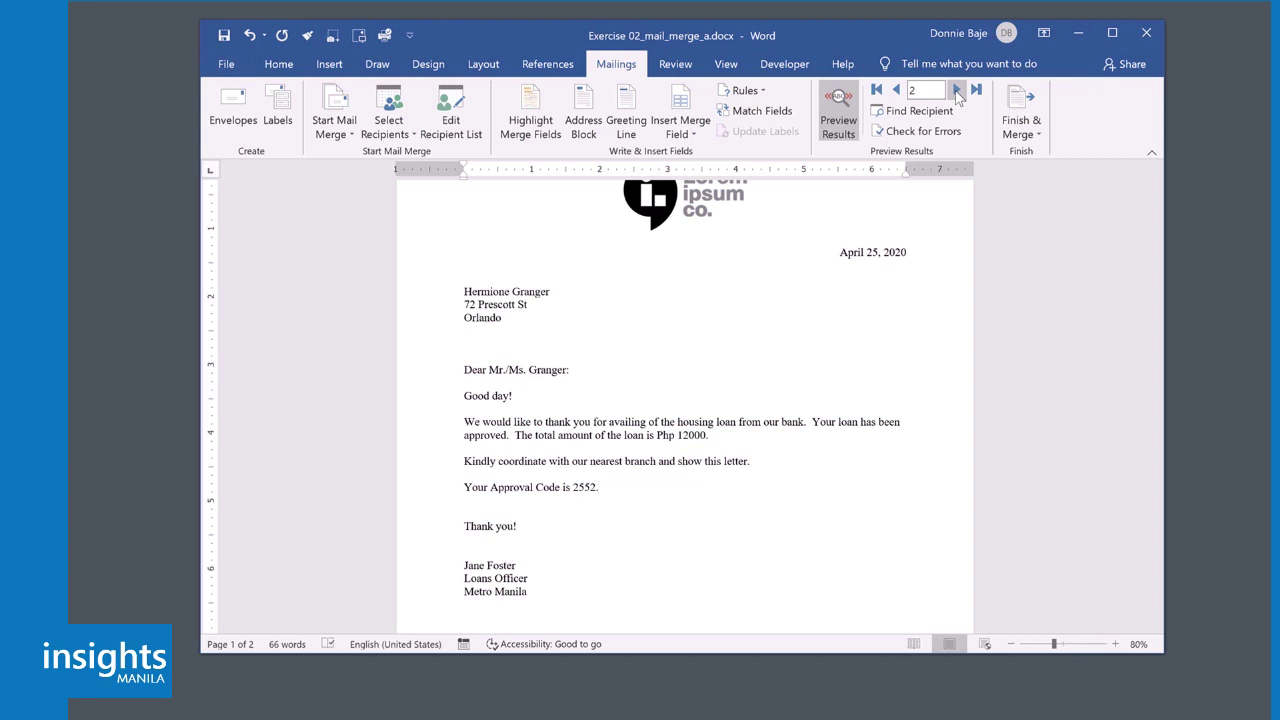
{"action": "left_click", "coordinate": [957, 90]}
{"action": "left_click", "coordinate": [957, 90]}
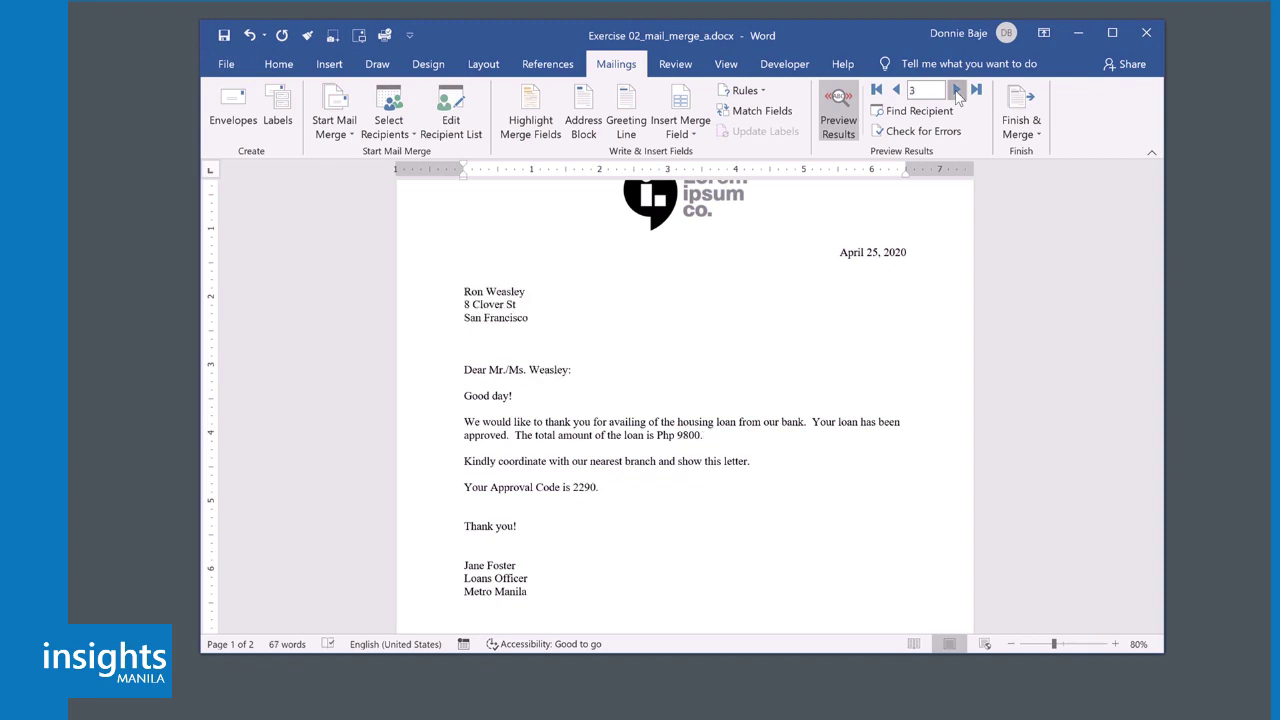
{"action": "left_click", "coordinate": [957, 90]}
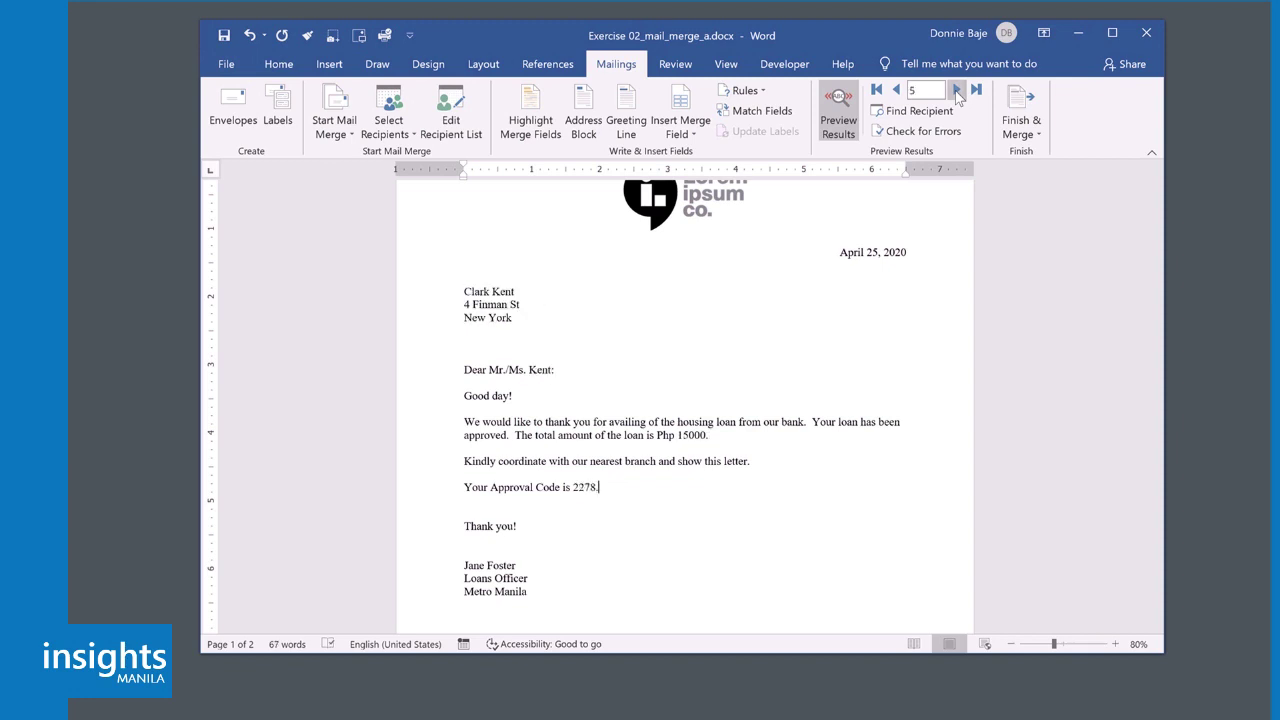
{"action": "left_click", "coordinate": [957, 90]}
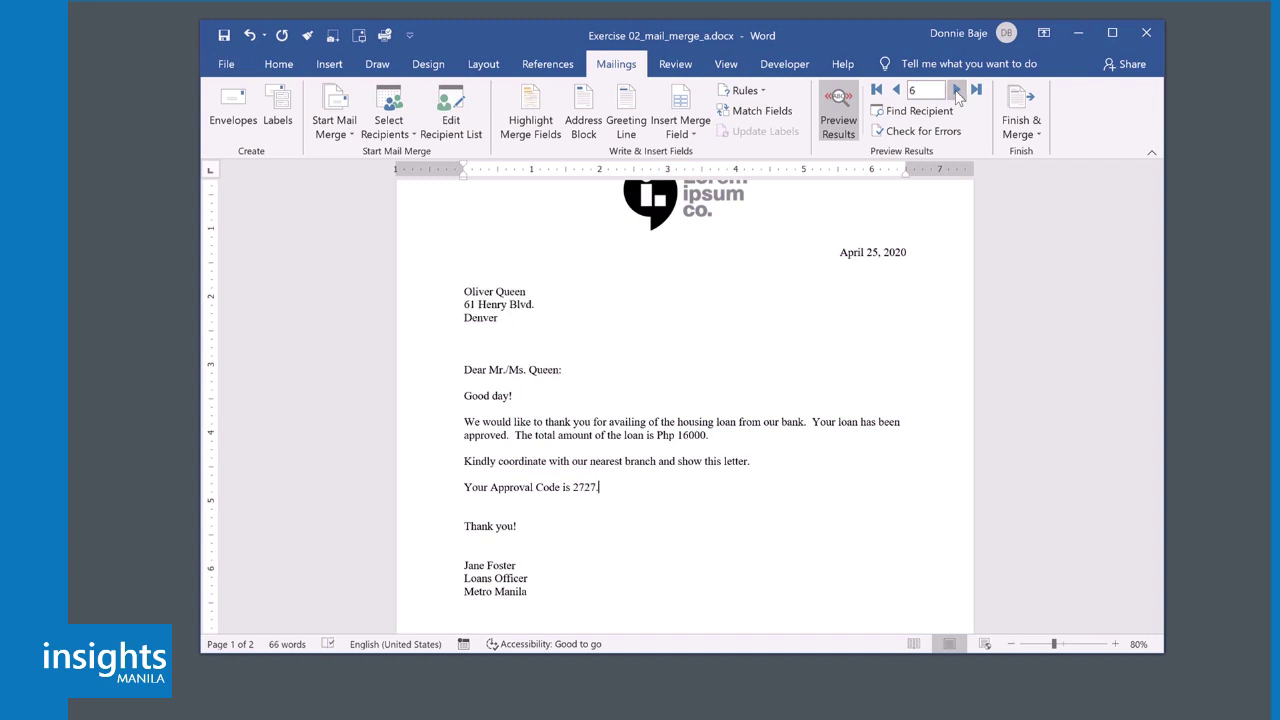
{"action": "left_click", "coordinate": [957, 90]}
{"action": "left_click", "coordinate": [957, 90]}
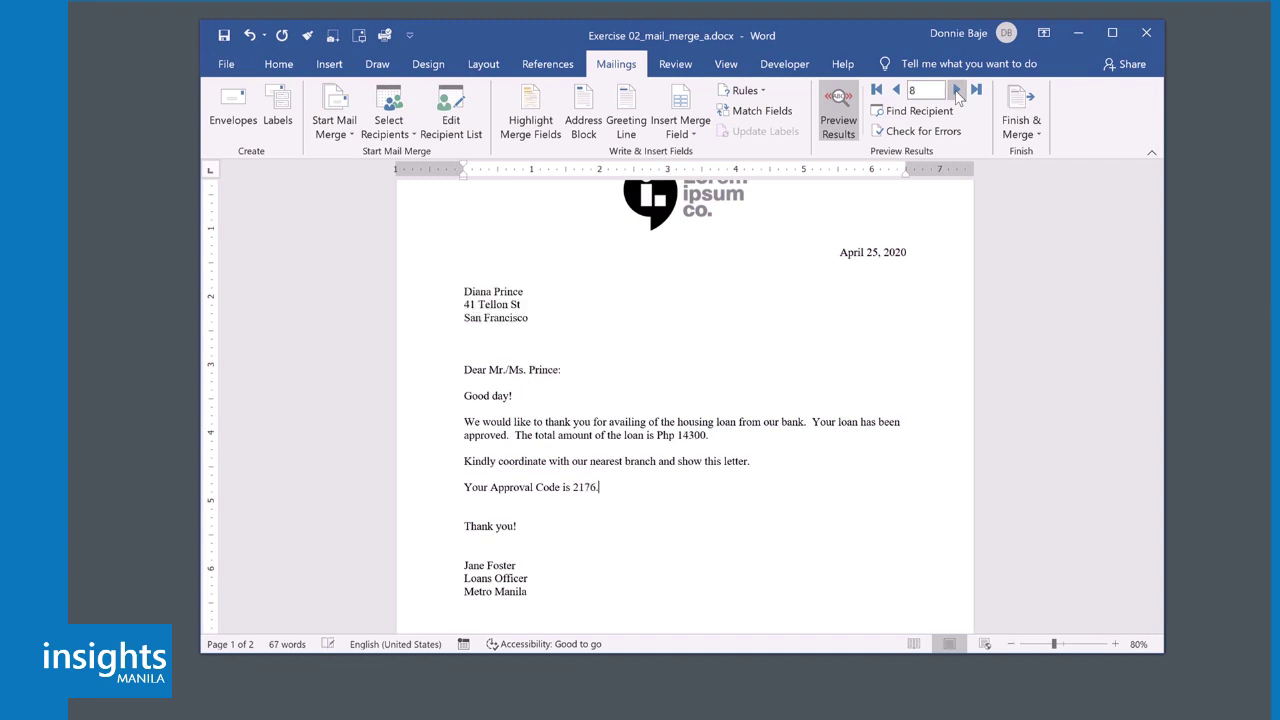
{"action": "left_click", "coordinate": [895, 91]}
{"action": "left_click", "coordinate": [895, 91]}
{"action": "left_click", "coordinate": [895, 91]}
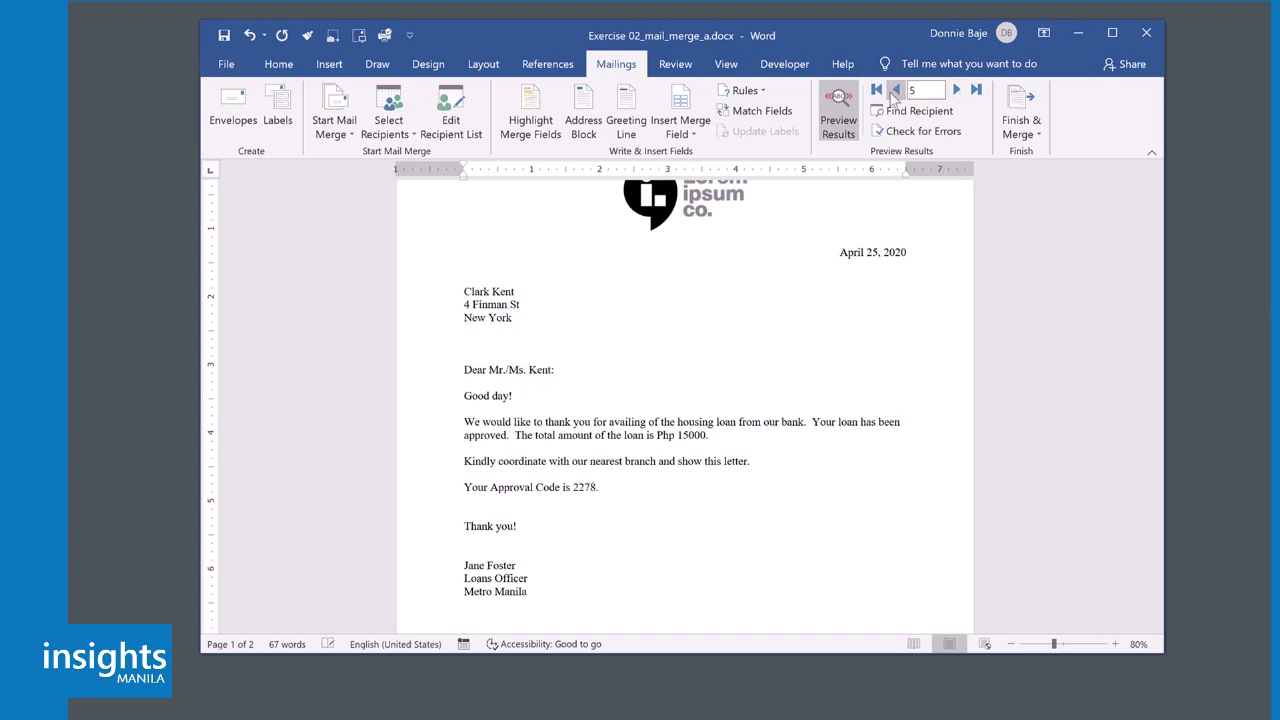
{"action": "left_click", "coordinate": [895, 91]}
{"action": "left_click", "coordinate": [895, 91]}
{"action": "left_click", "coordinate": [895, 91]}
{"action": "left_click", "coordinate": [895, 91]}
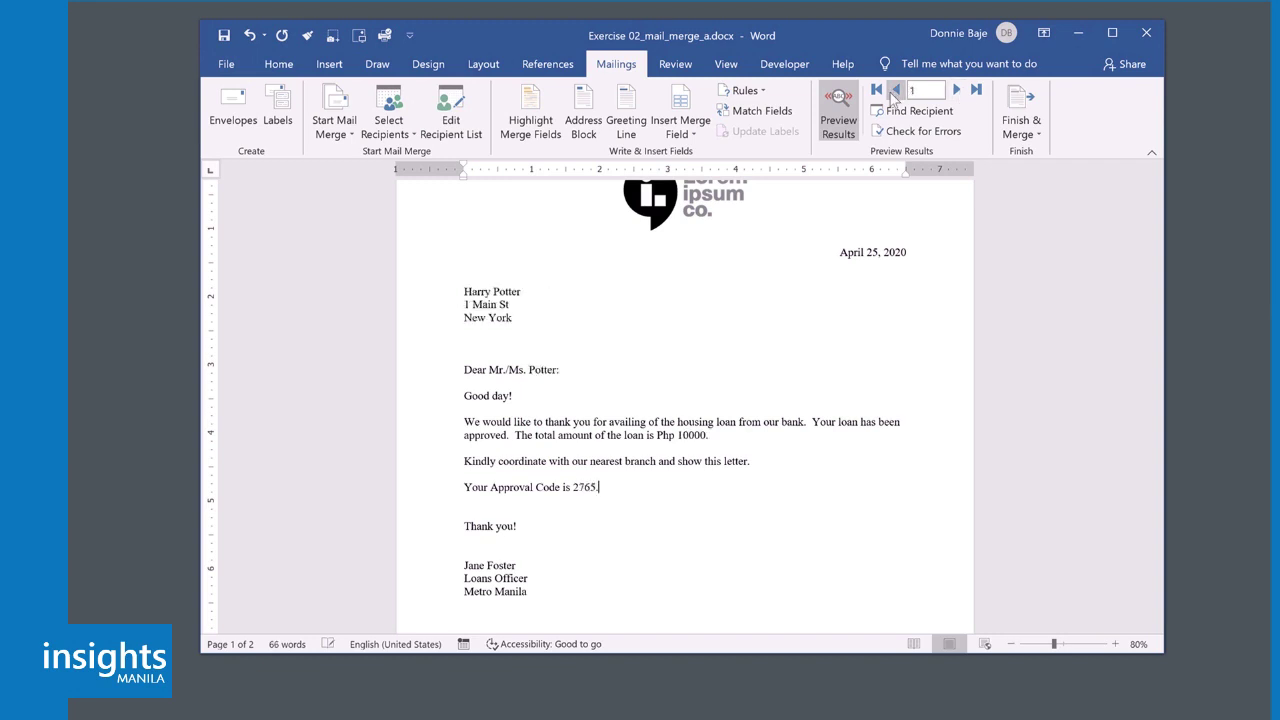
Step: Delete the blank second page, then start Edit Individual Documents with All records selected
{"action": "left_click", "coordinate": [1033, 134]}
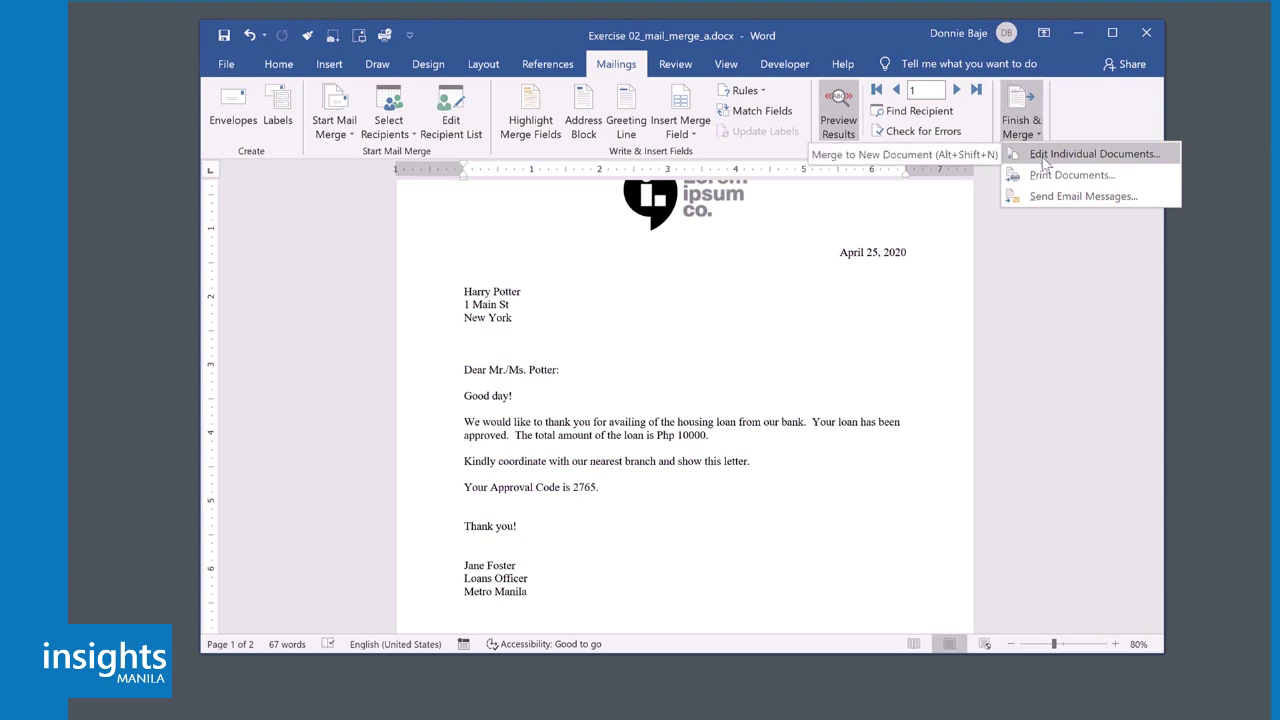
{"action": "left_click", "coordinate": [1046, 157]}
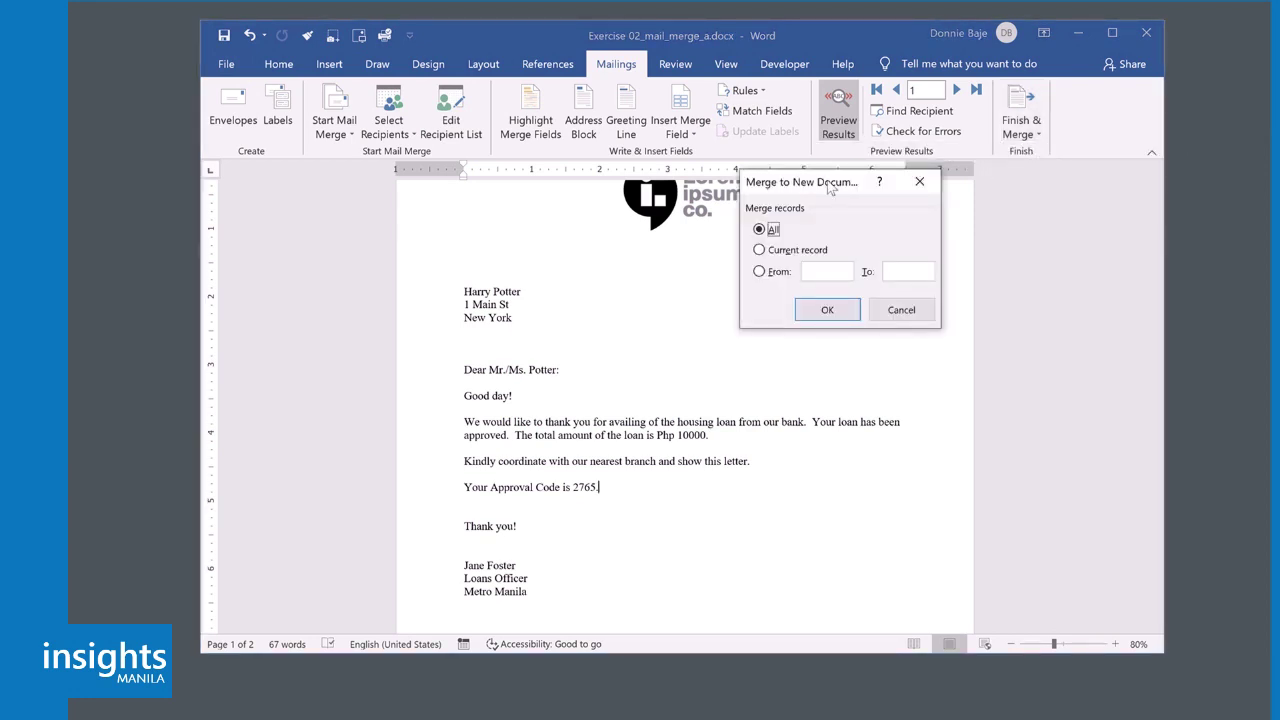
{"action": "left_click", "coordinate": [915, 311]}
{"action": "scroll", "coordinate": [885, 440], "scroll_direction": "down", "scroll_amount": 8}
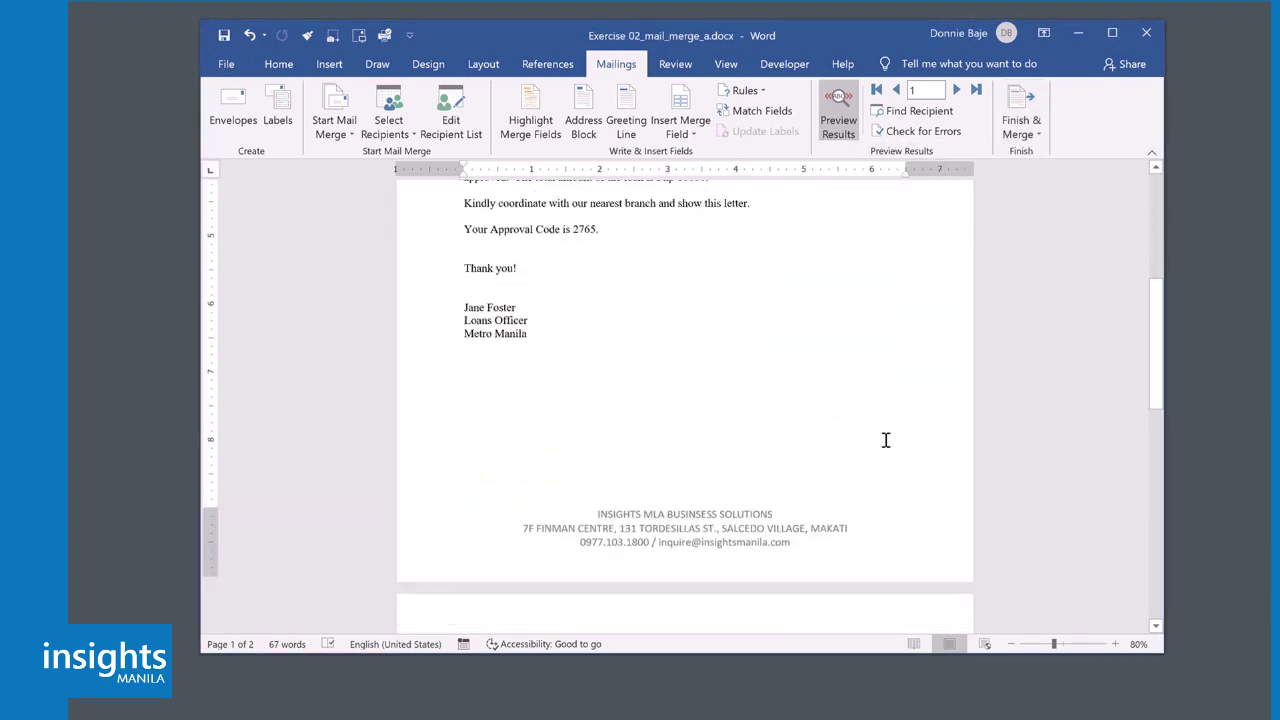
{"action": "left_click", "coordinate": [746, 432]}
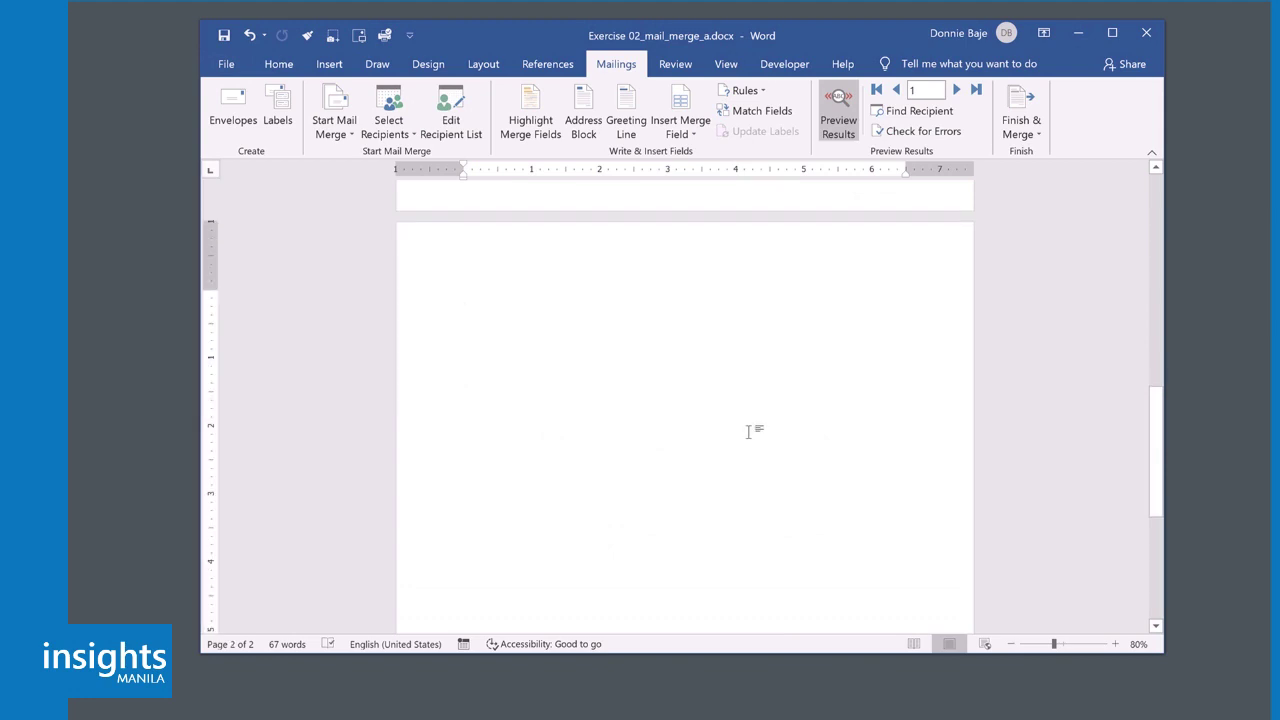
{"action": "key", "text": "BackSpace"}
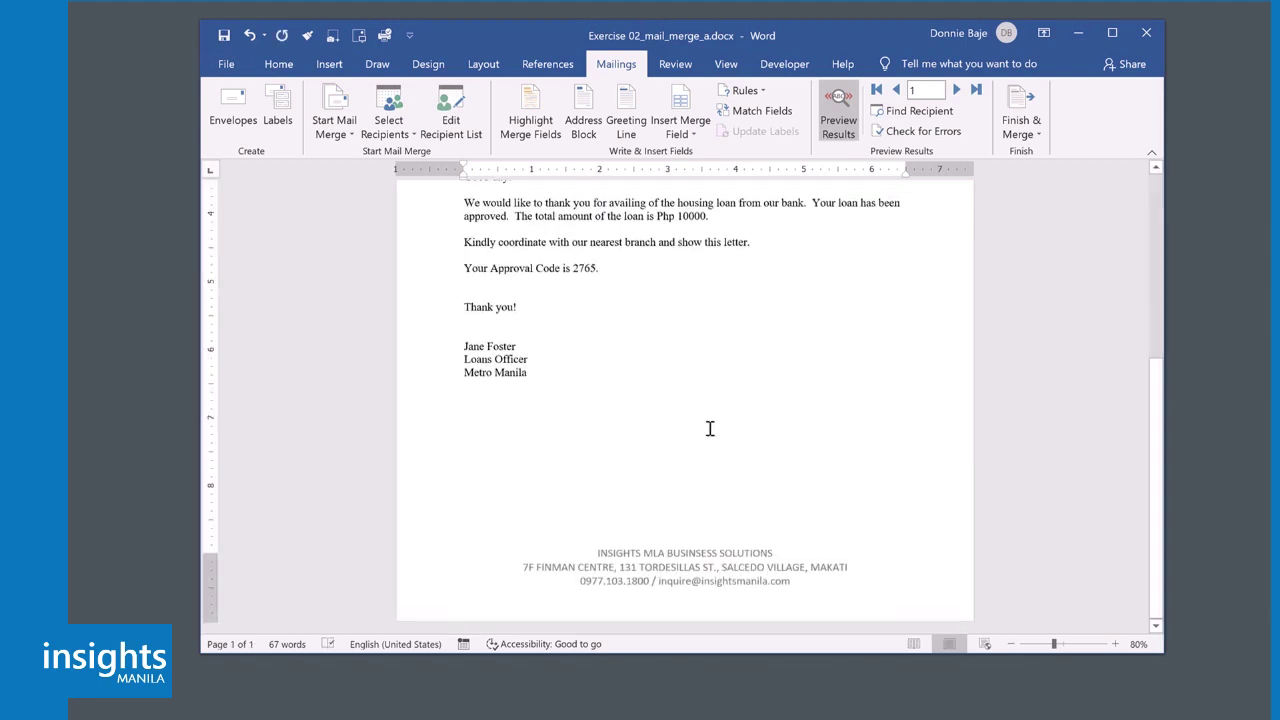
{"action": "left_click", "coordinate": [1025, 128]}
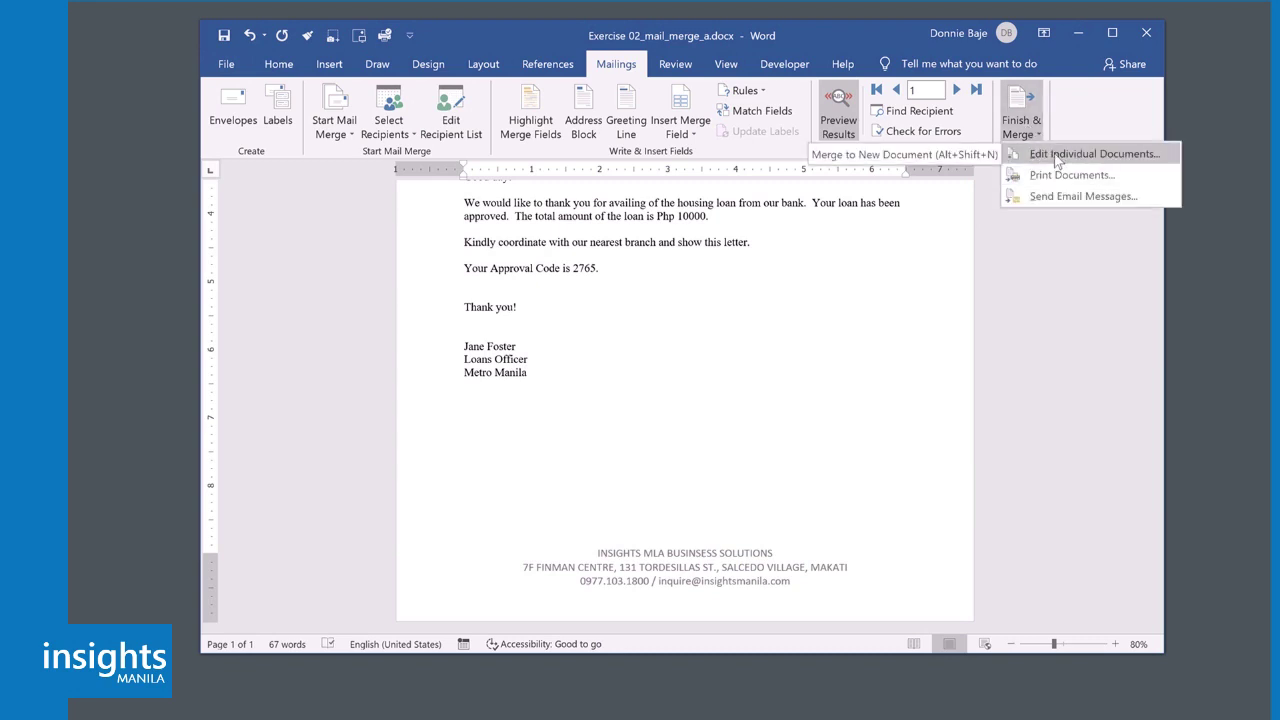
{"action": "left_click", "coordinate": [1056, 156]}
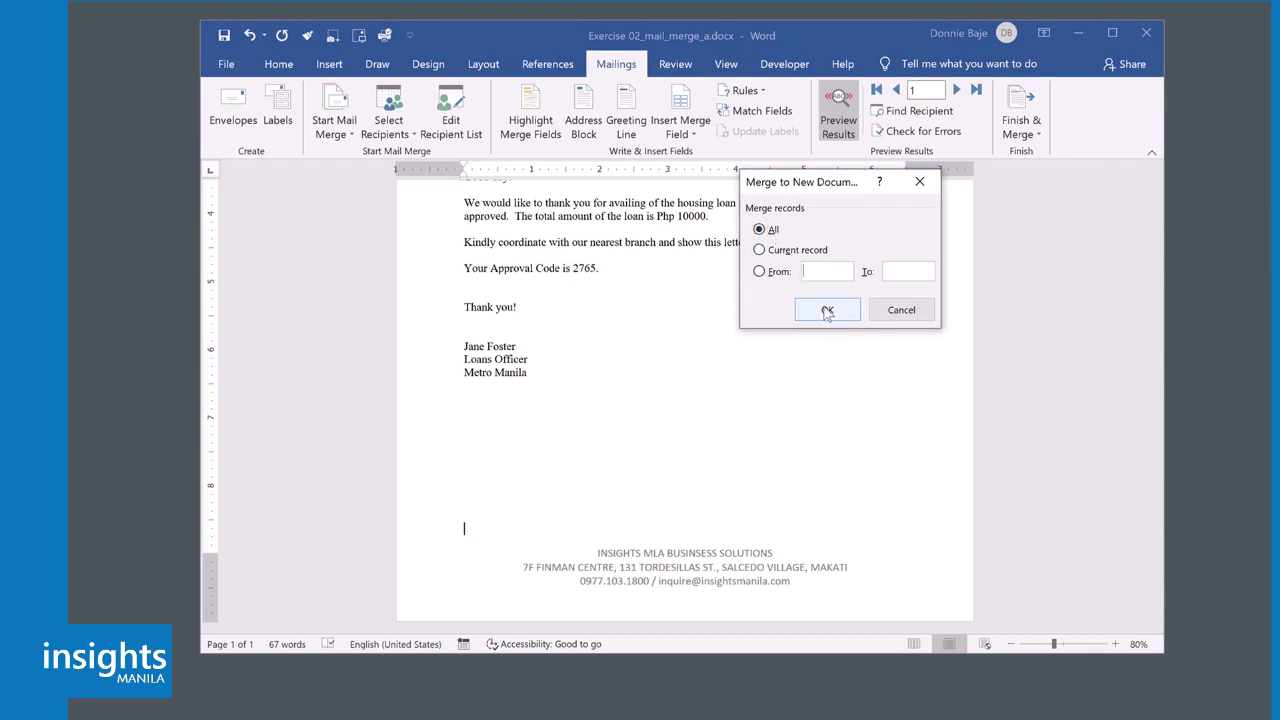
Step: Merge all records into the new Letters1 document and scroll through its eight letters
{"action": "left_click", "coordinate": [827, 311]}
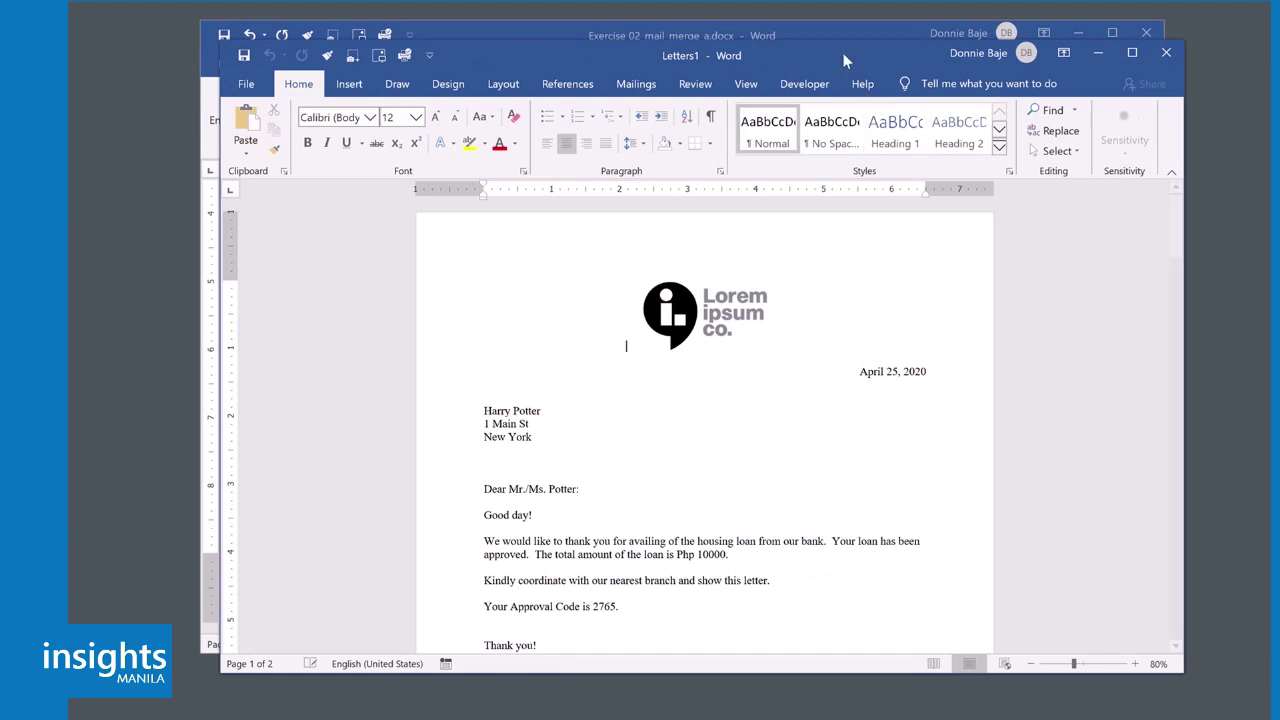
{"action": "left_click_drag", "start_coordinate": [842, 52], "coordinate": [832, 63]}
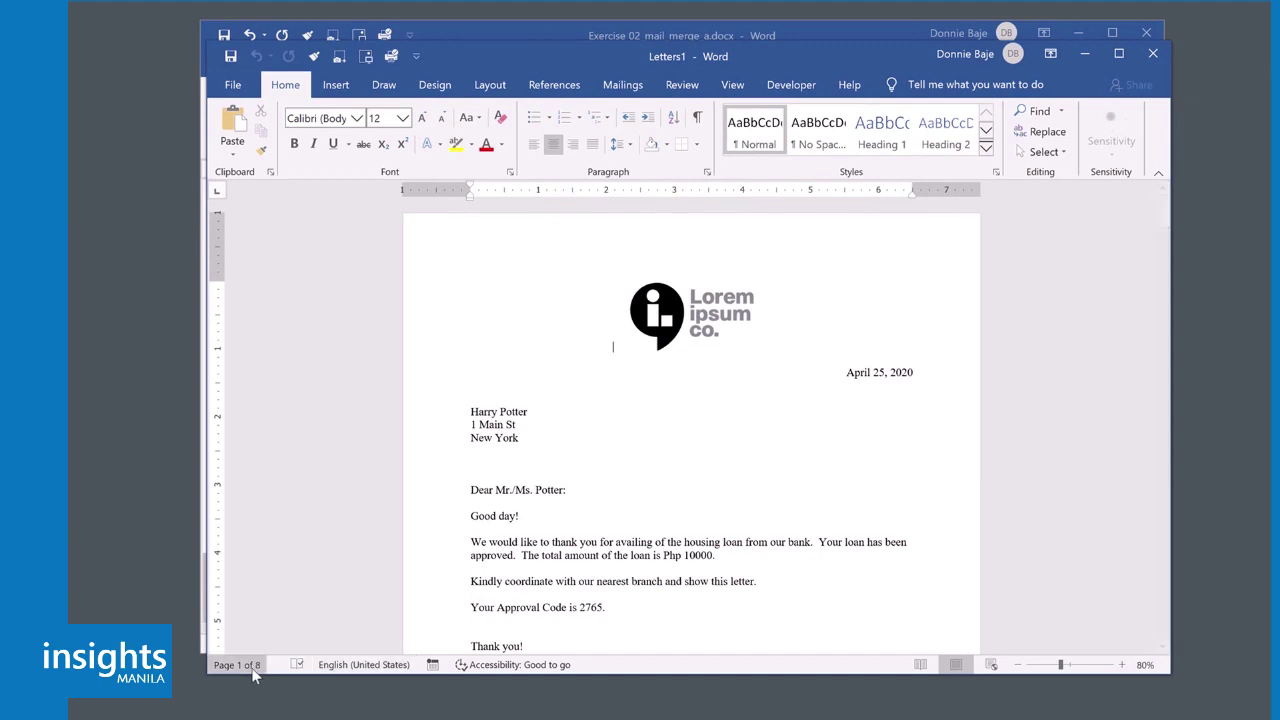
{"action": "scroll", "coordinate": [738, 505], "scroll_direction": "down", "scroll_amount": 12}
{"action": "scroll", "coordinate": [740, 498], "scroll_direction": "down", "scroll_amount": 12}
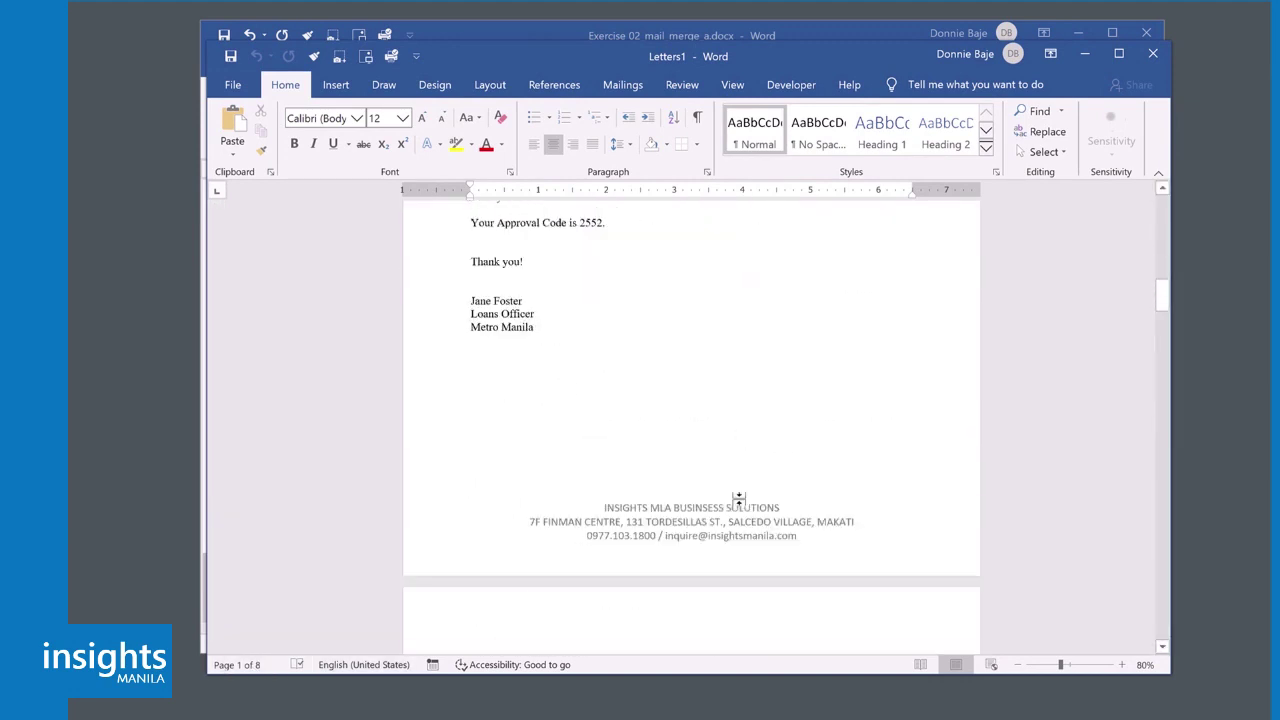
{"action": "scroll", "coordinate": [739, 502], "scroll_direction": "down", "scroll_amount": 3}
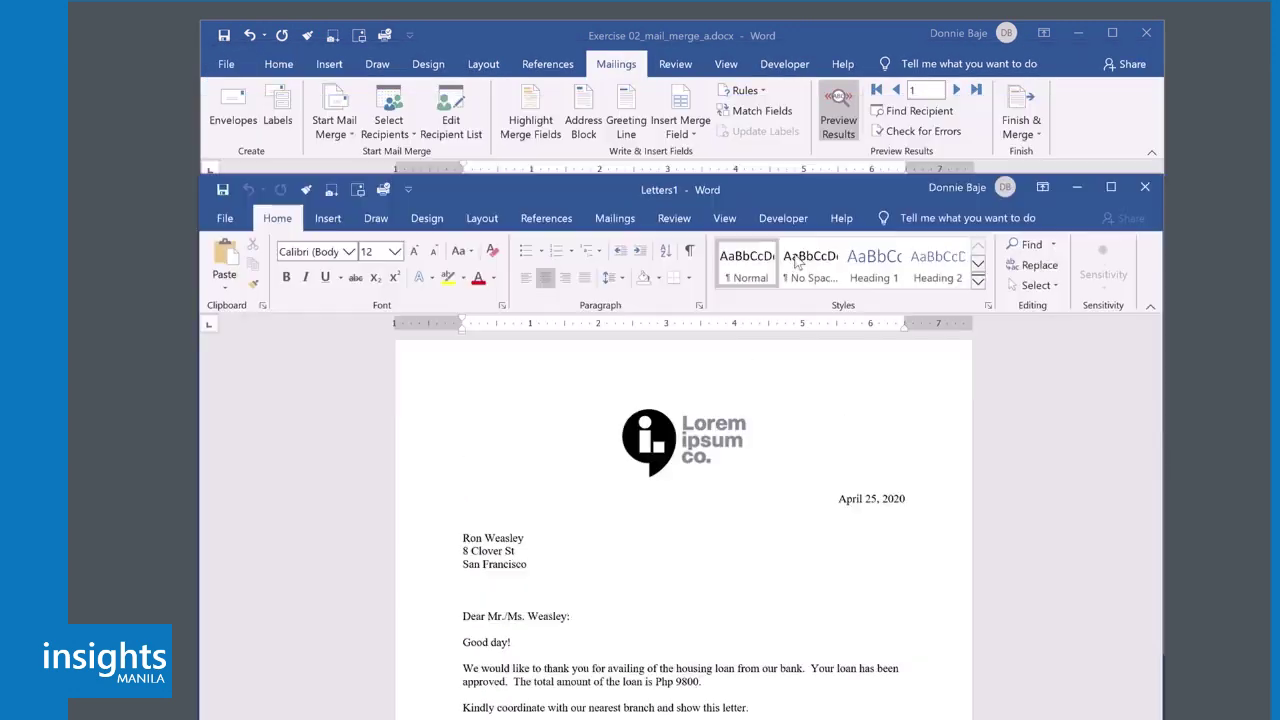
{"action": "left_click_drag", "start_coordinate": [782, 180], "coordinate": [819, 75]}
{"action": "scroll", "coordinate": [669, 461], "scroll_direction": "down", "scroll_amount": 2}
{"action": "scroll", "coordinate": [669, 461], "scroll_direction": "down", "scroll_amount": 8}
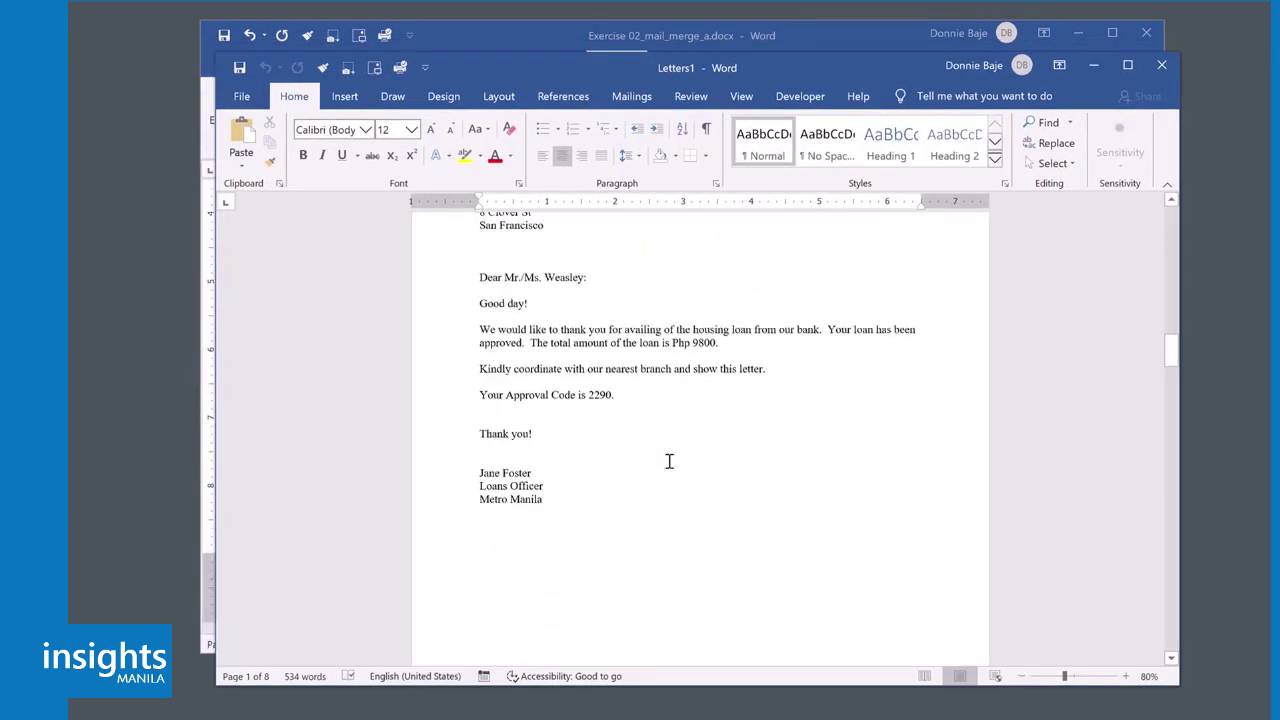
{"action": "scroll", "coordinate": [671, 462], "scroll_direction": "down", "scroll_amount": 10}
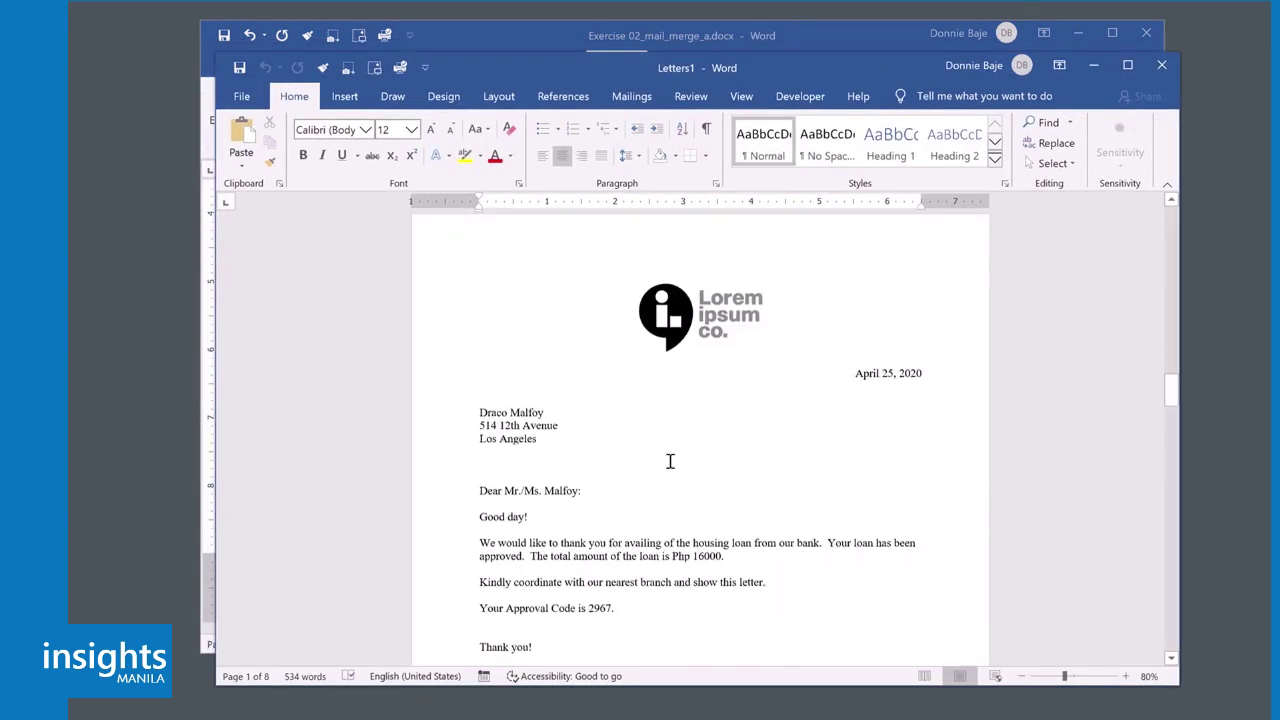
{"action": "scroll", "coordinate": [671, 460], "scroll_direction": "down", "scroll_amount": 10}
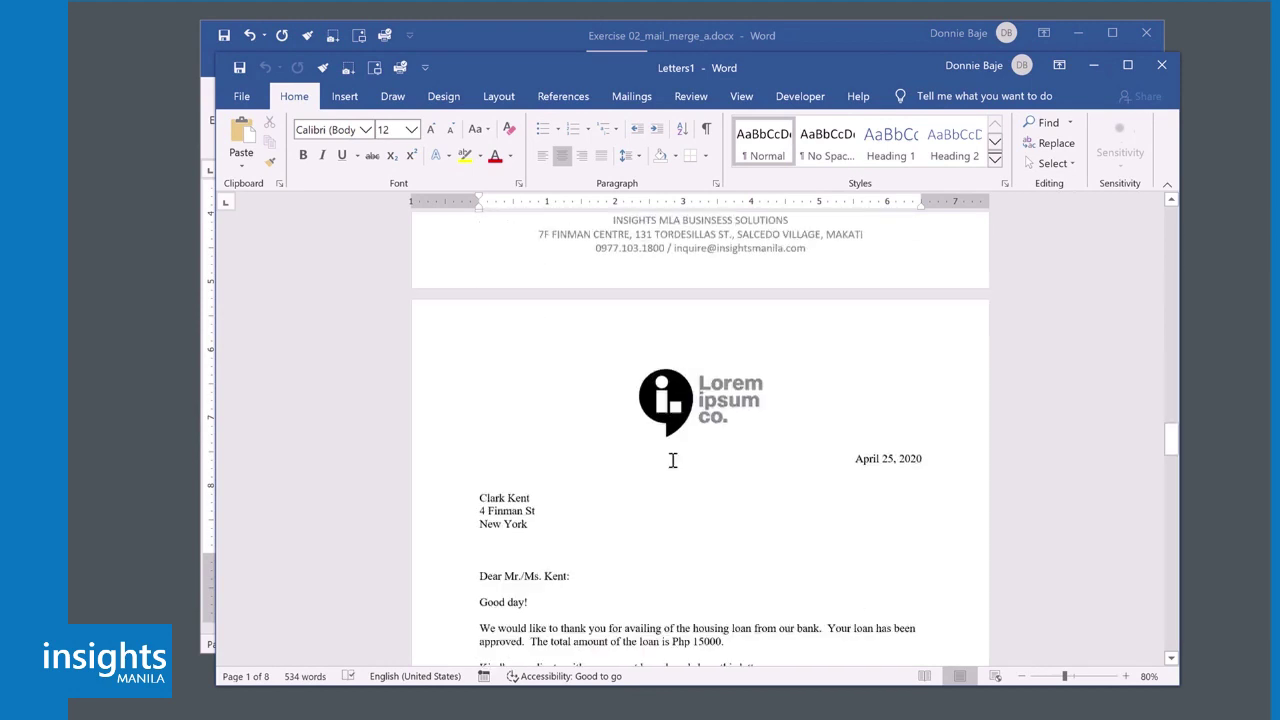
{"action": "scroll", "coordinate": [672, 462], "scroll_direction": "down", "scroll_amount": 10}
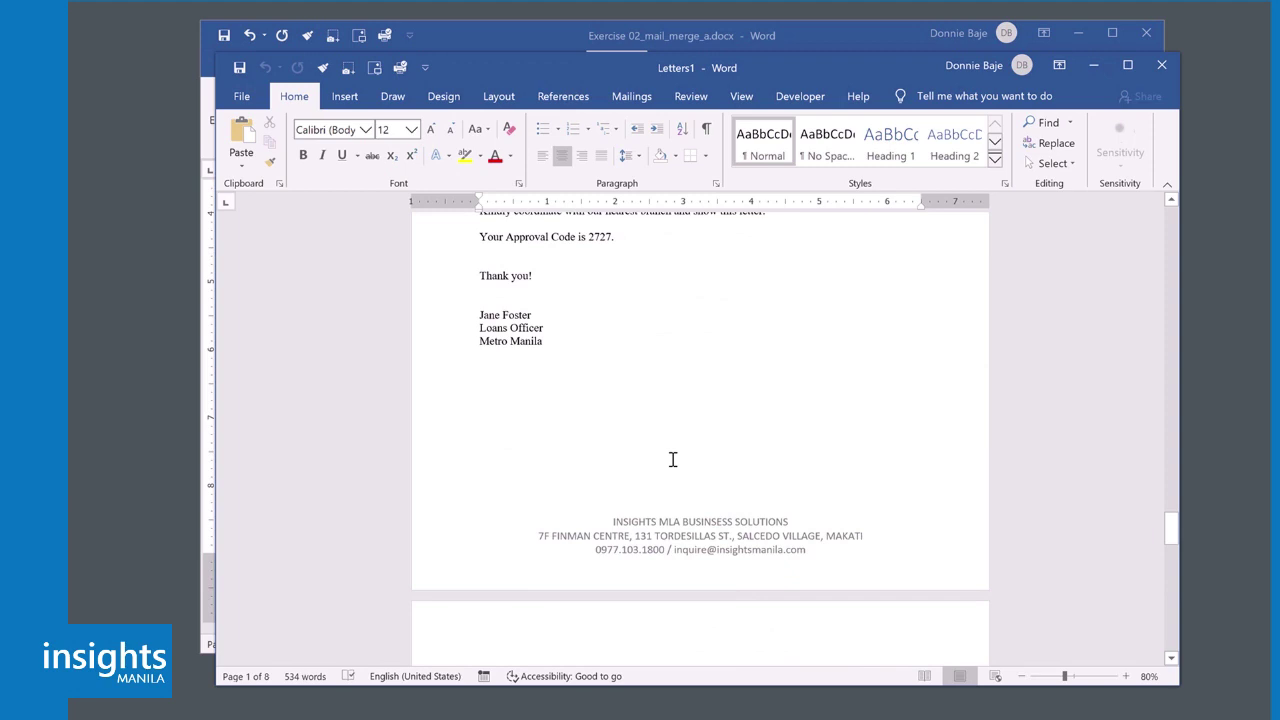
{"action": "mouse_move", "coordinate": [676, 4]}
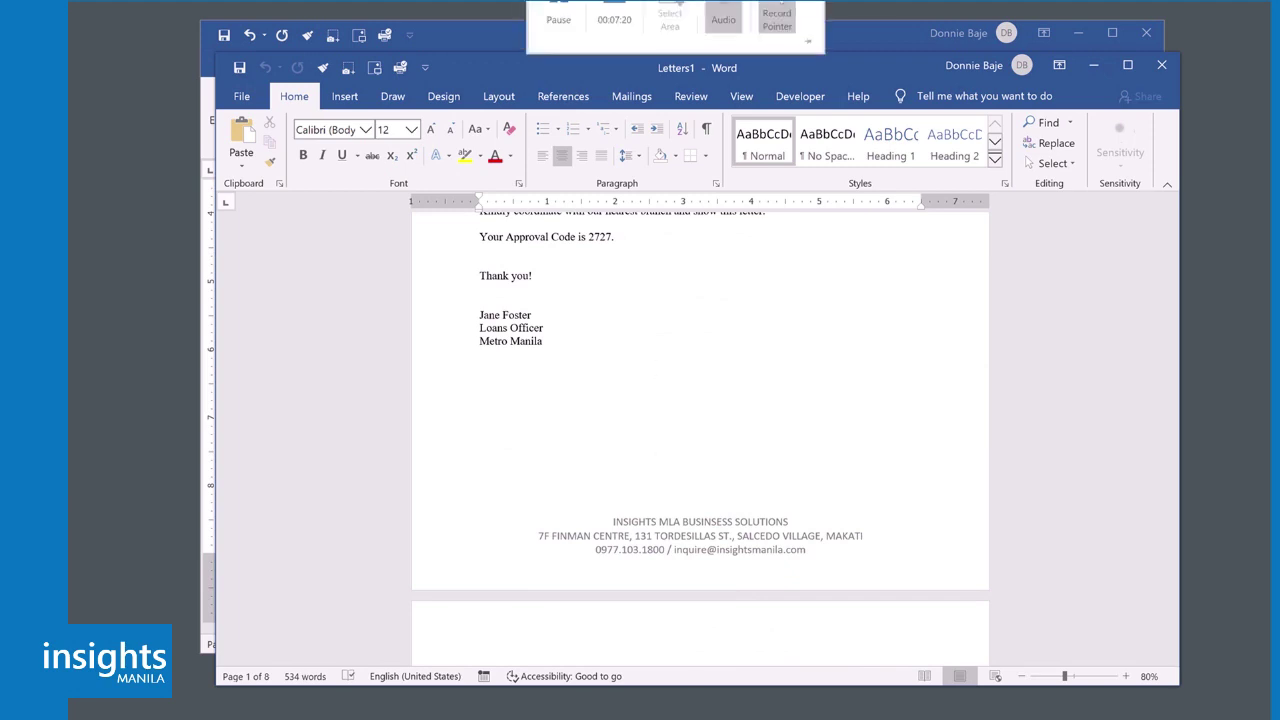